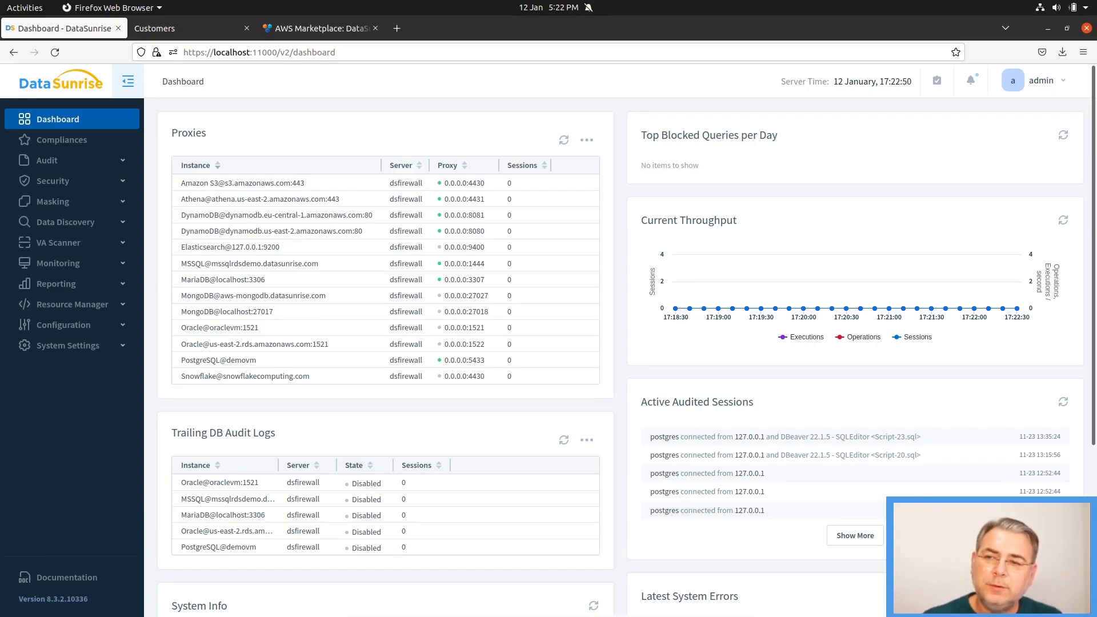
- Open the periodic data discovery task "Use Cases 1 and 2 - Search Sensitive Data on PostgreSQL" for editing
click(121, 222)
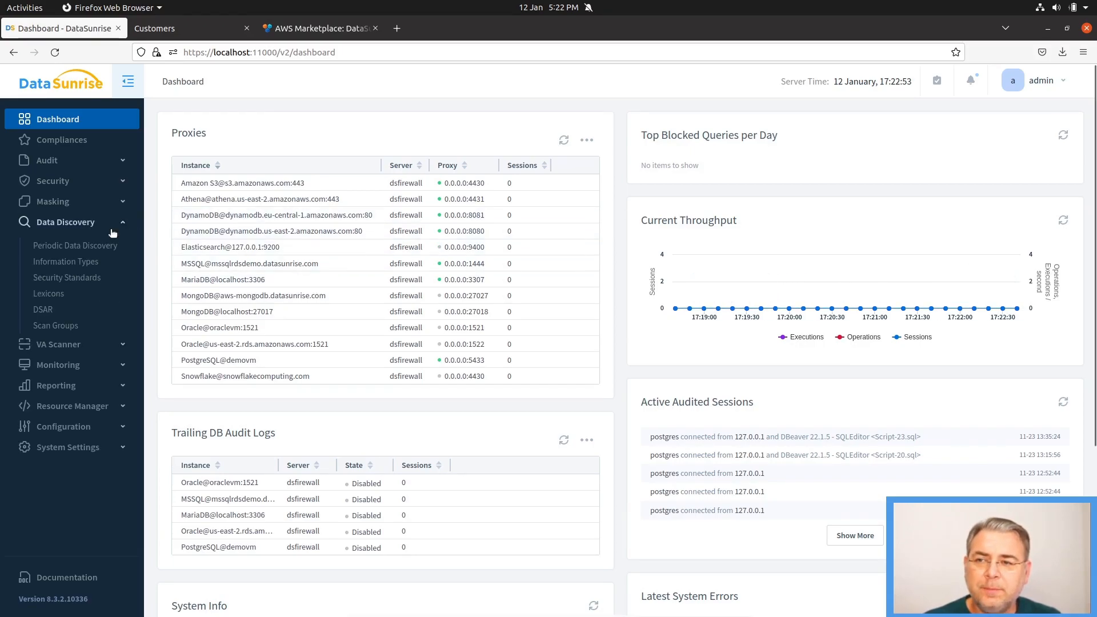
click(50, 247)
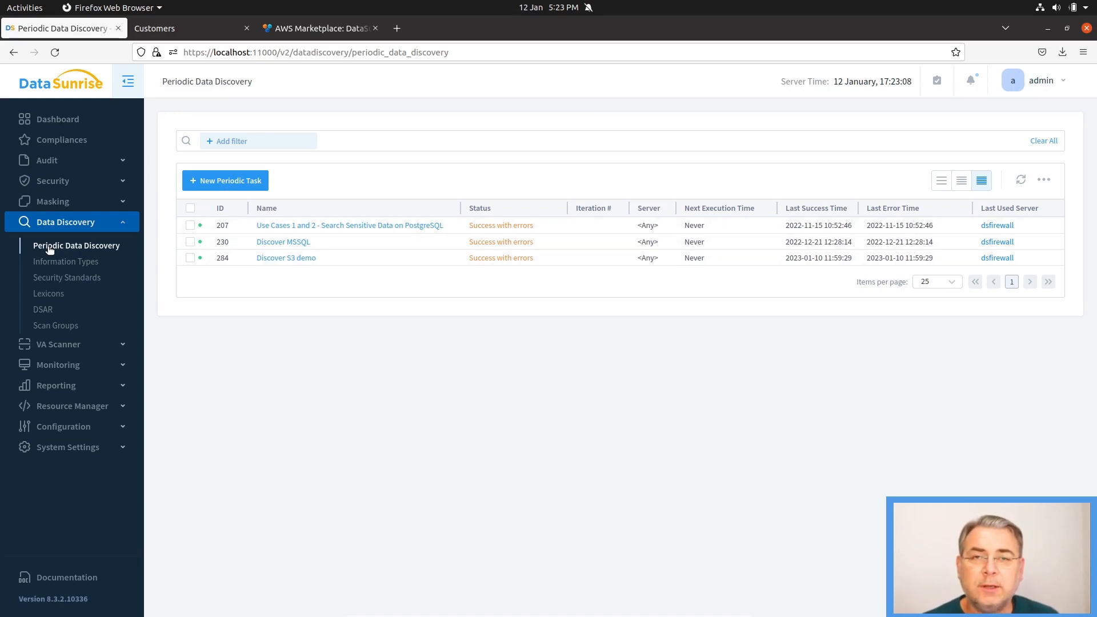
click(309, 226)
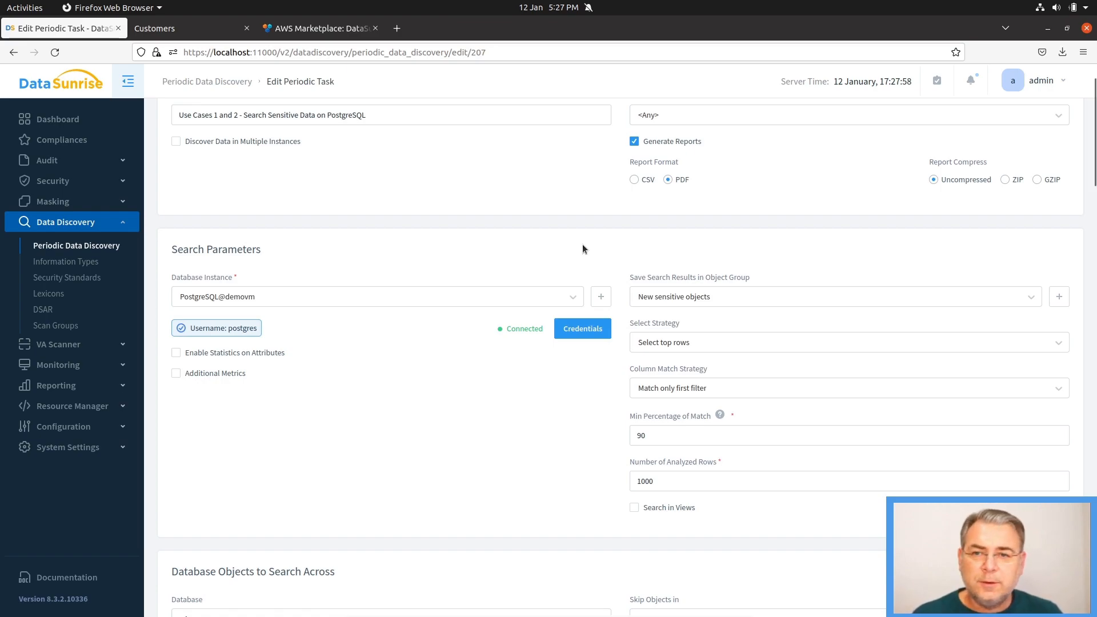
- Examine the object group choices for saving search results and the available row selection strategies in the search parameters
scroll(583, 246, down, 2)
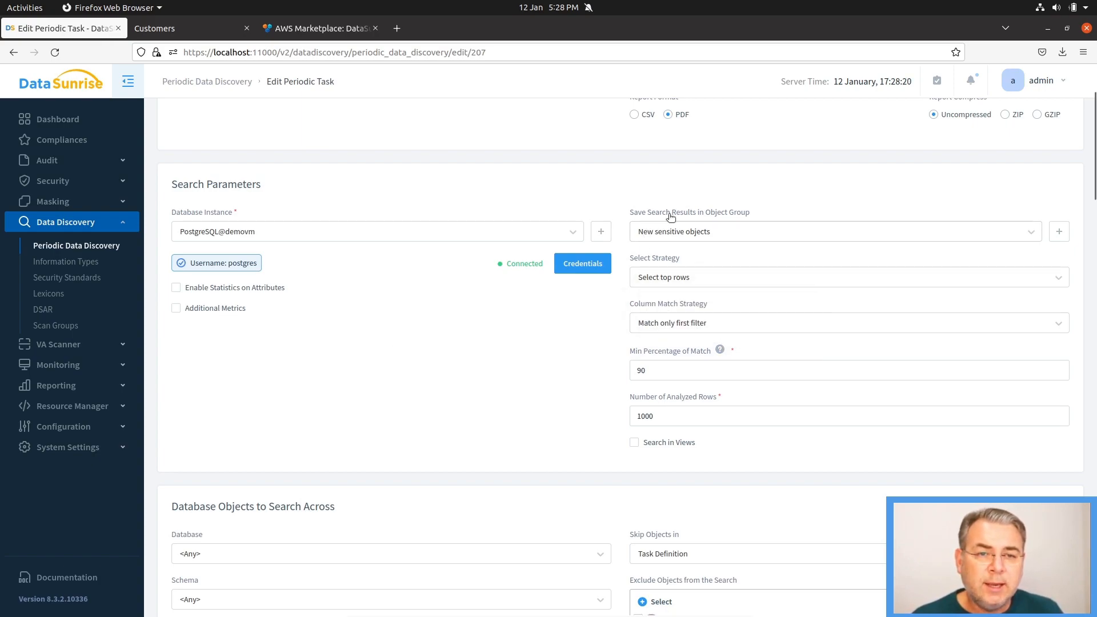
click(637, 234)
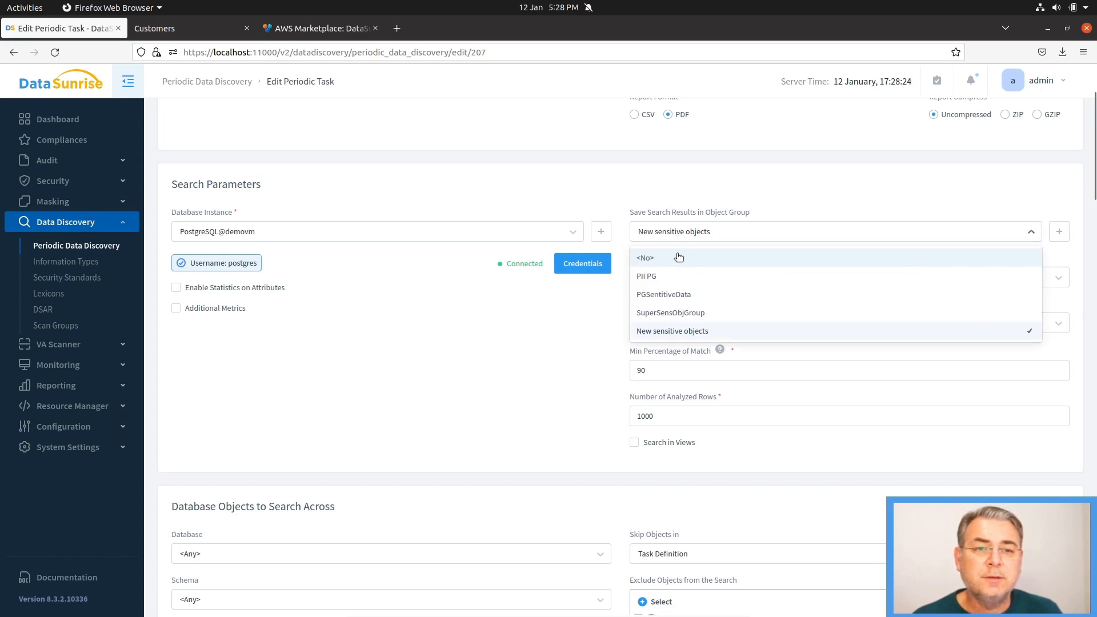
click(631, 171)
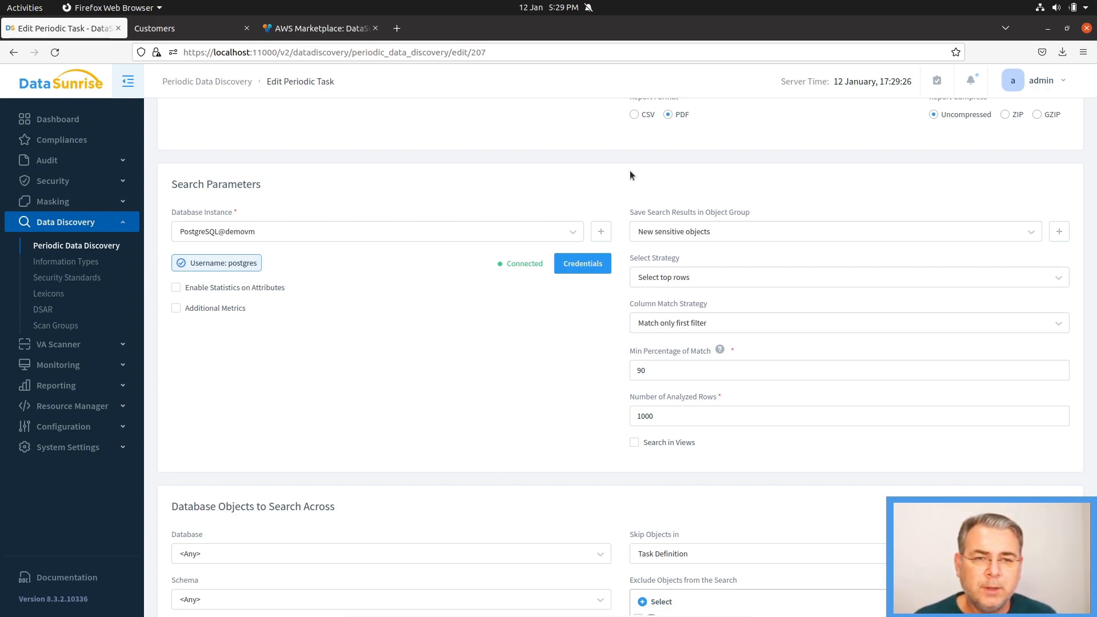
click(662, 284)
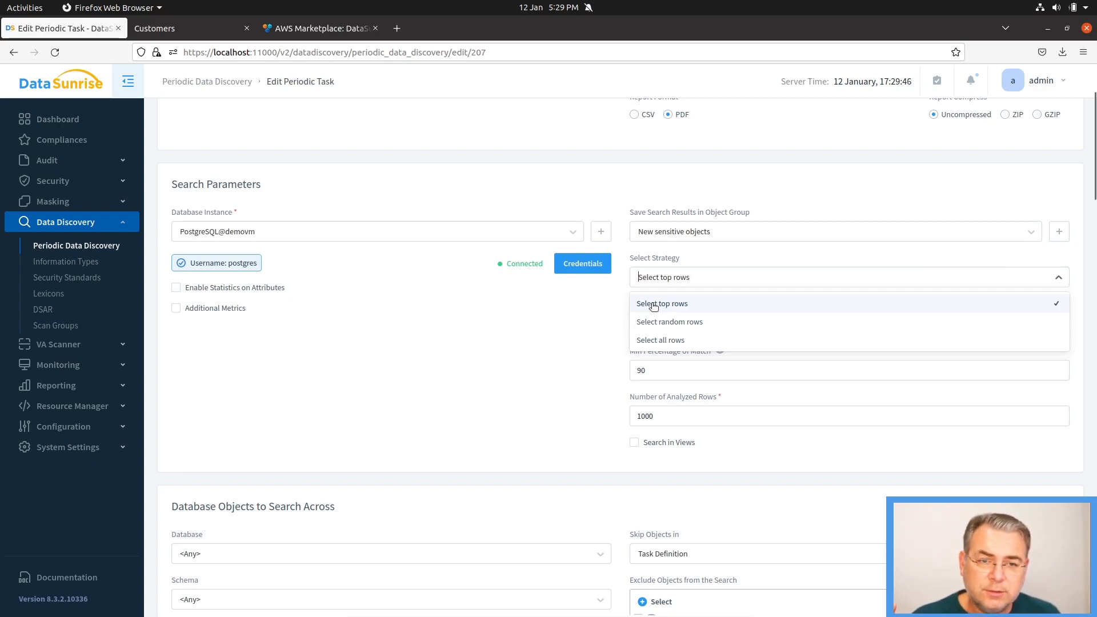
click(654, 306)
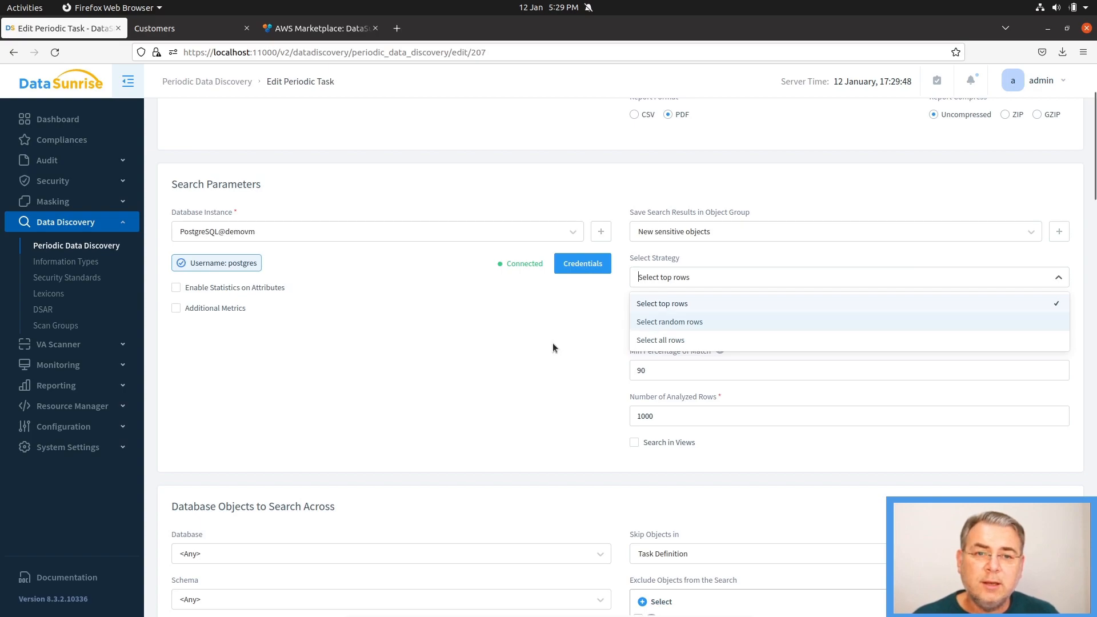
- Set the number of analyzed rows to 100 and check the available column match strategies
click(686, 417)
drag(687, 419, 619, 418)
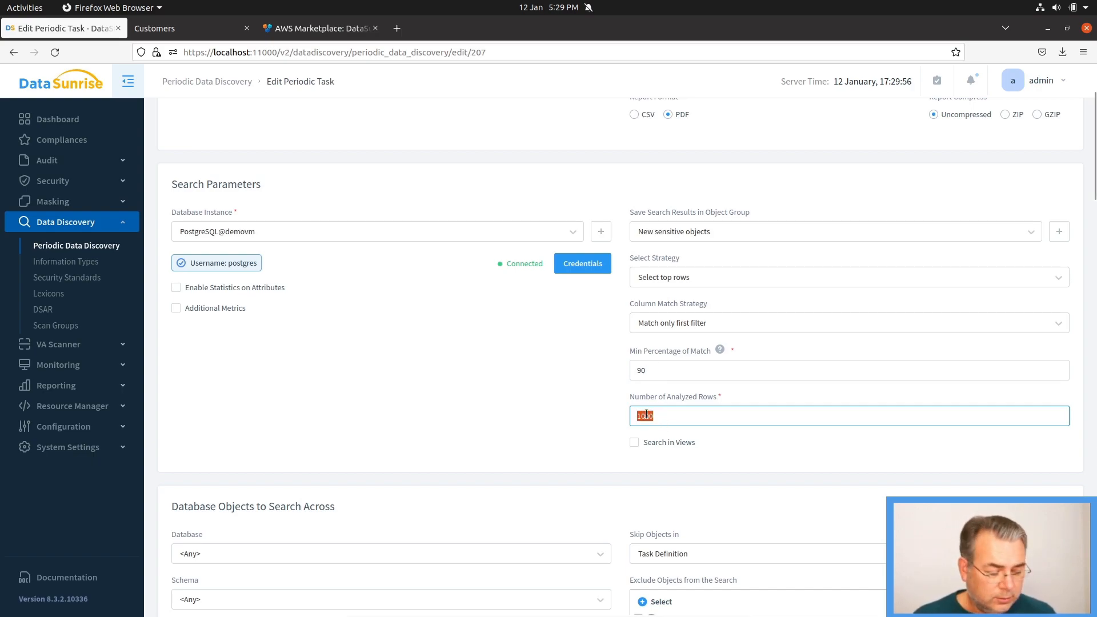
text(100)
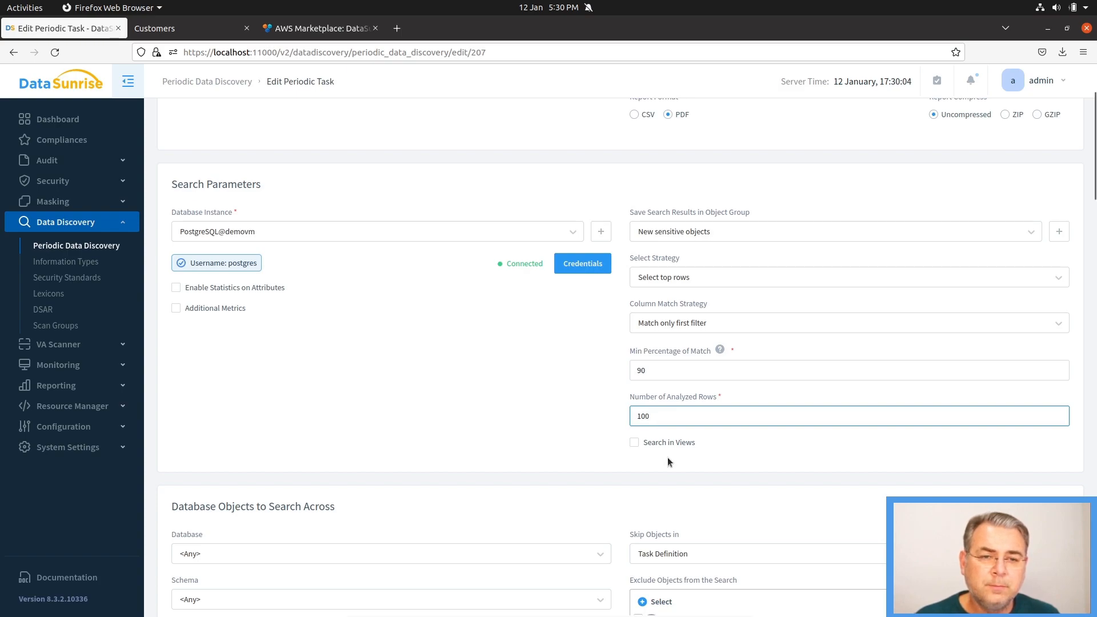
click(664, 323)
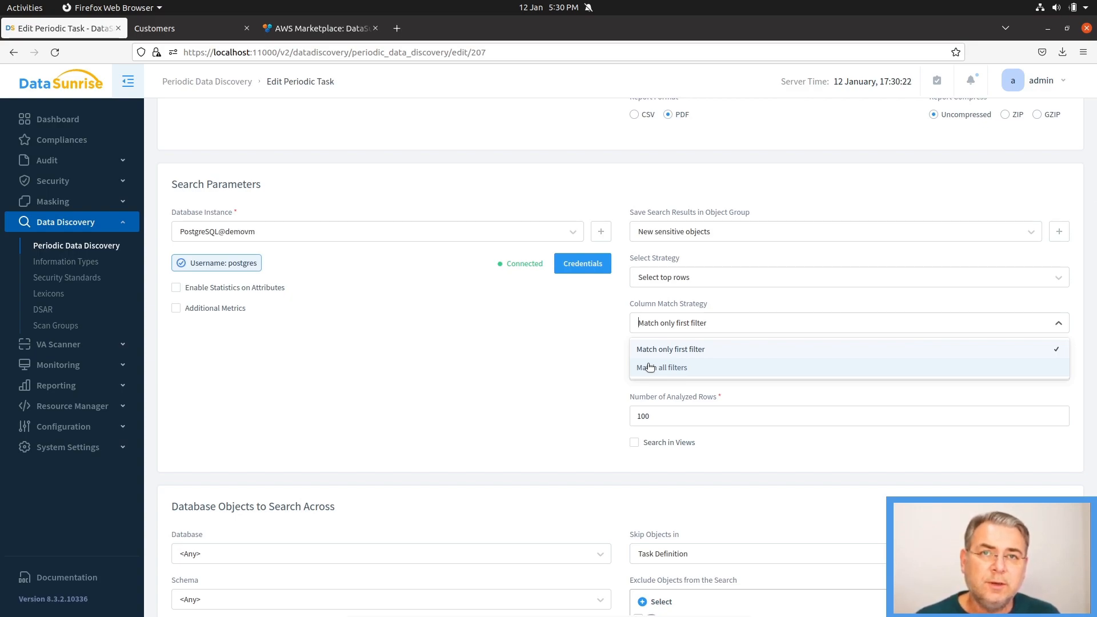
click(557, 348)
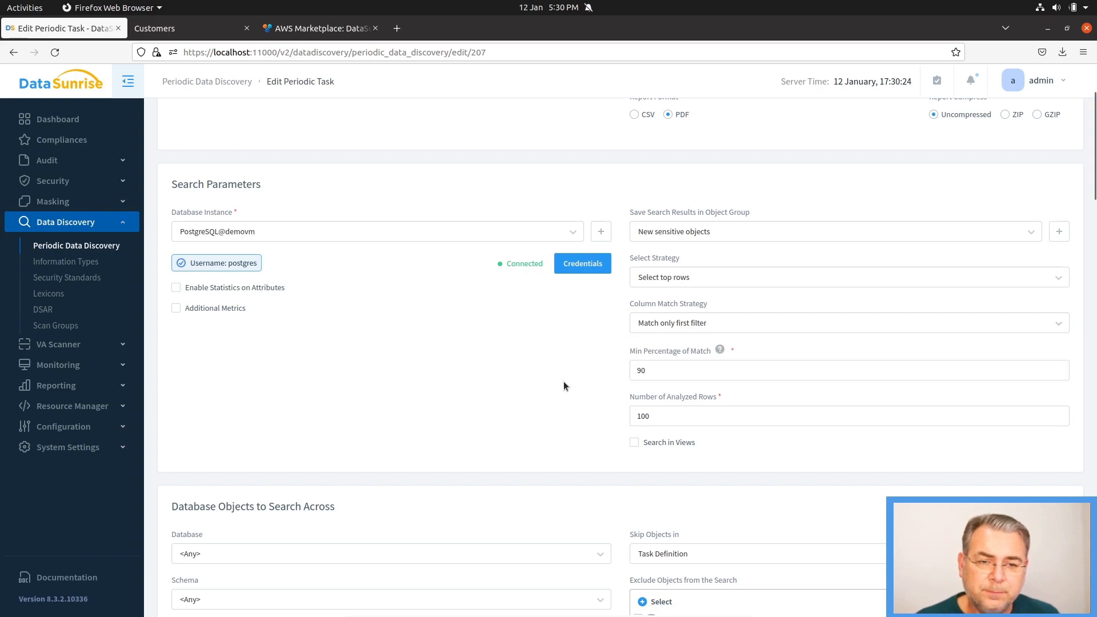
- Try a minimum percentage of match of 99, and set it back to 90
click(680, 375)
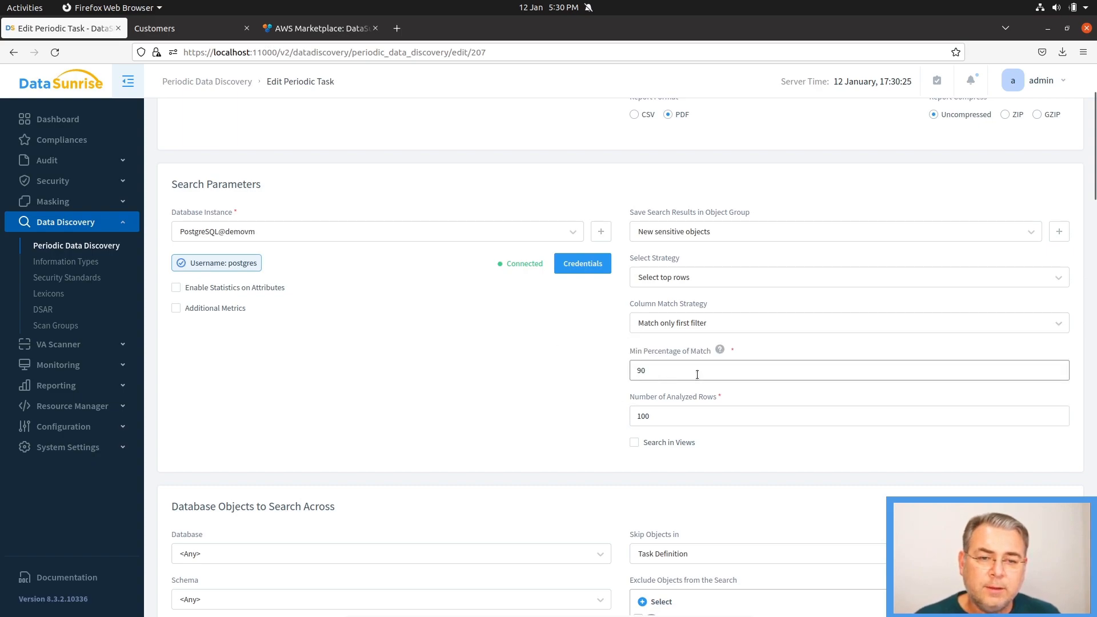
double_click(651, 371)
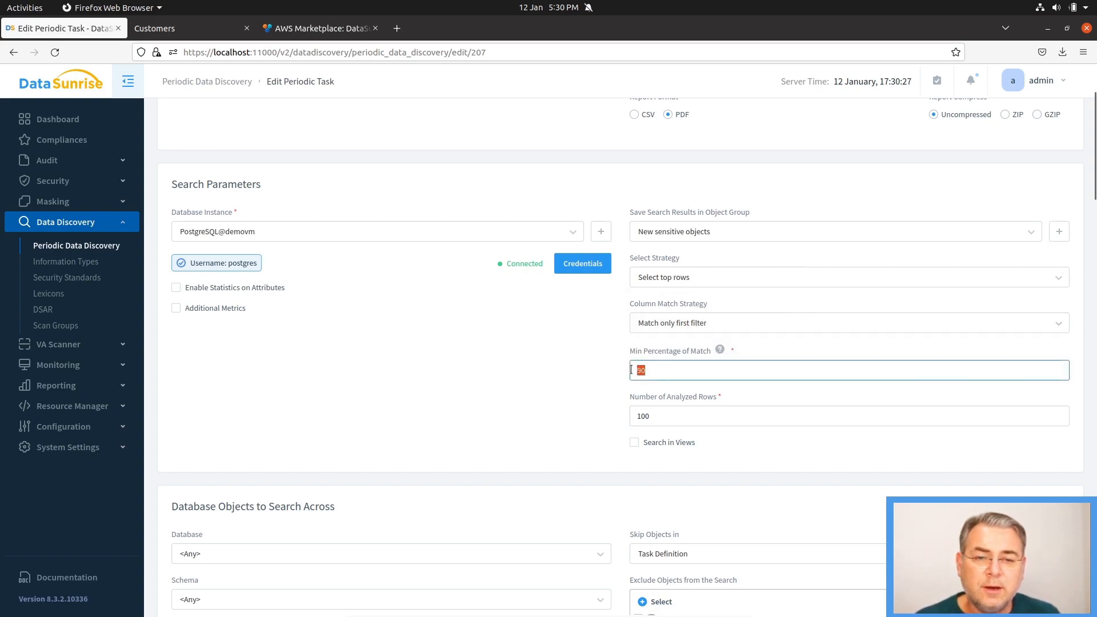
click(662, 371)
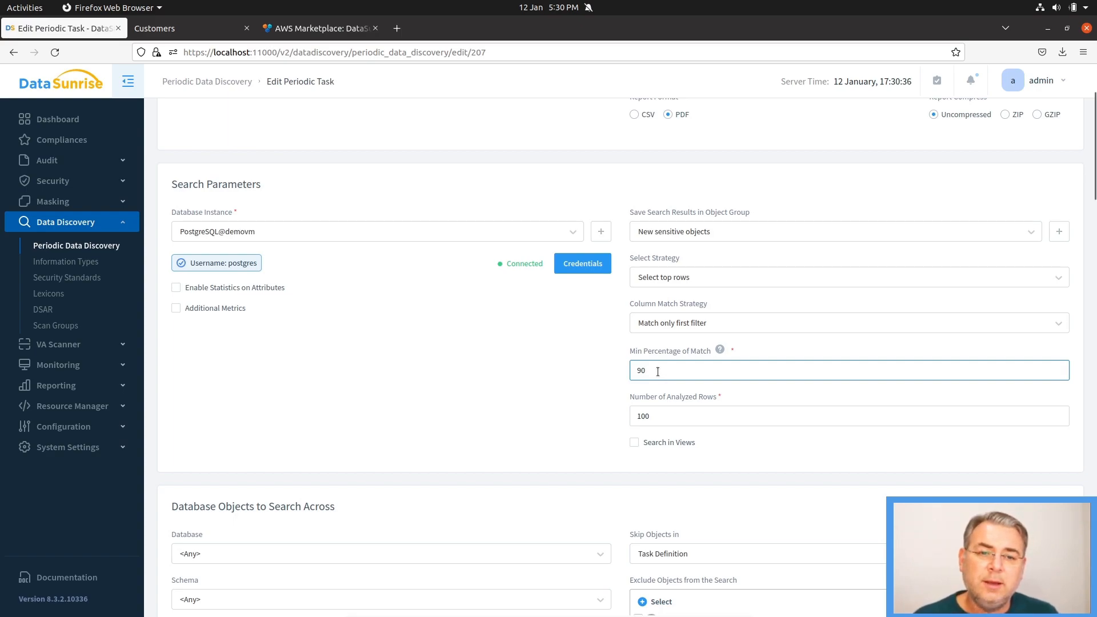
drag(667, 372, 606, 365)
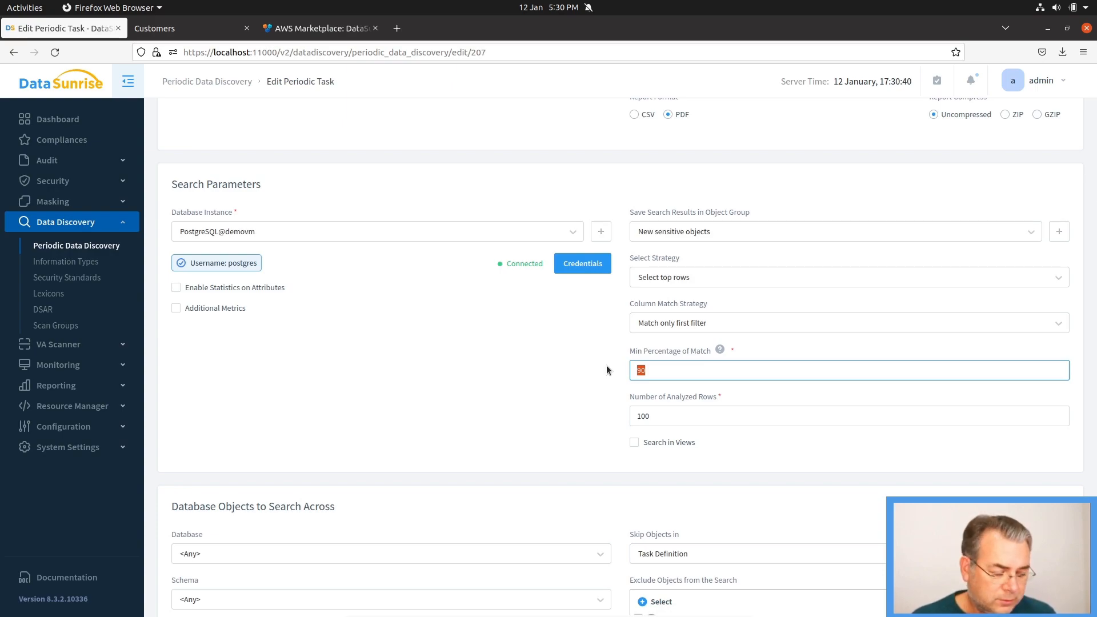
text(99)
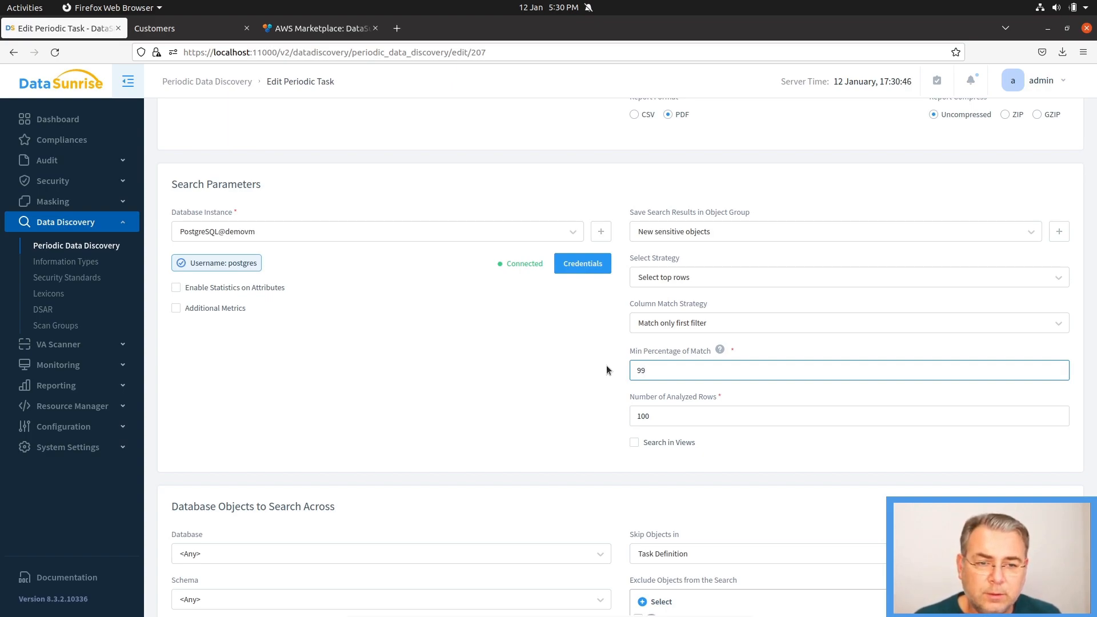
drag(647, 370, 624, 366)
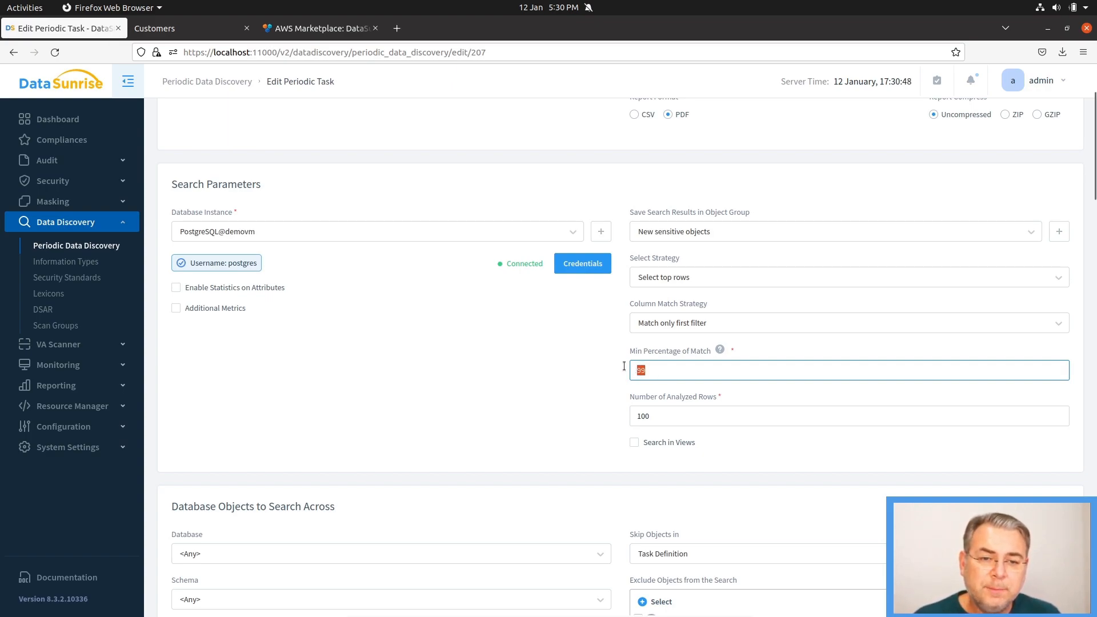
text(90)
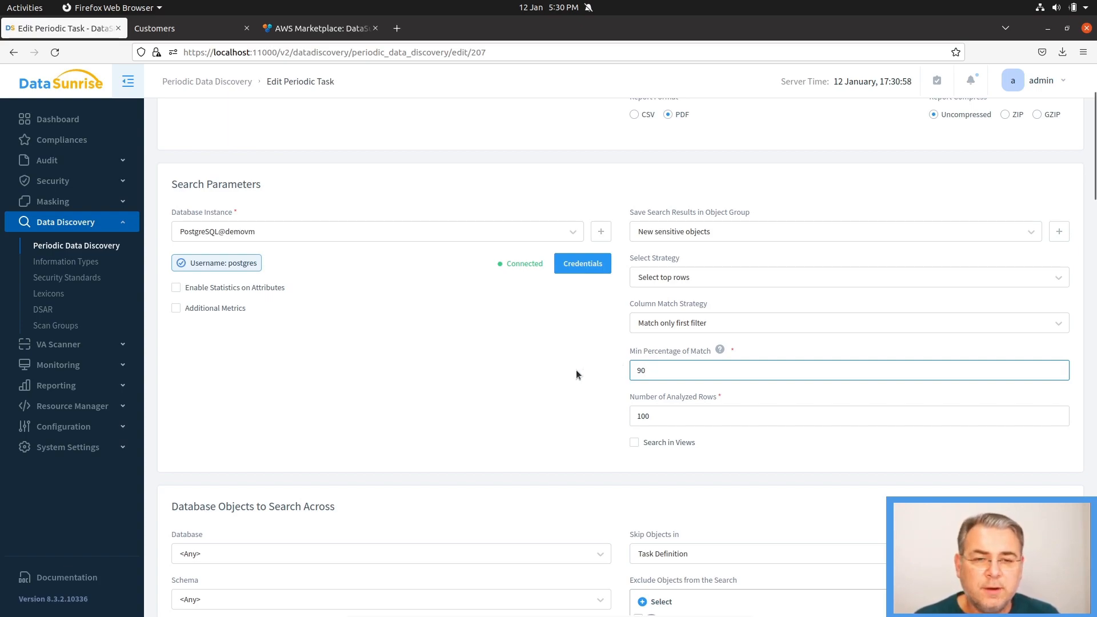
- Examine the database objects to search across, including the skip options, the excluded objects and the selectable databases
scroll(558, 375, down, 1)
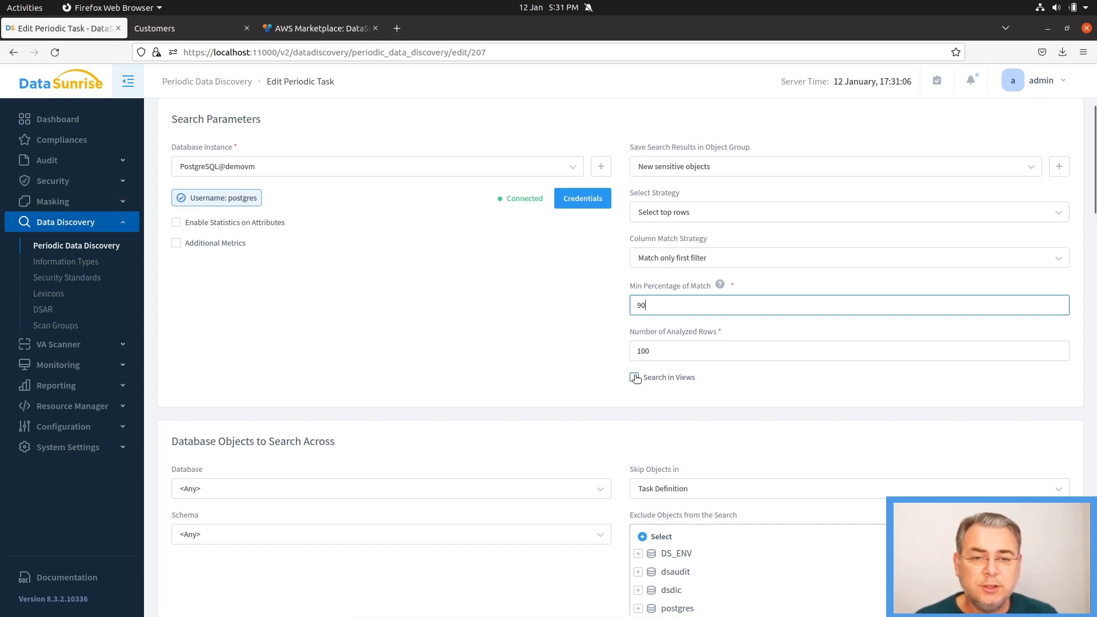
scroll(517, 364, down, 3)
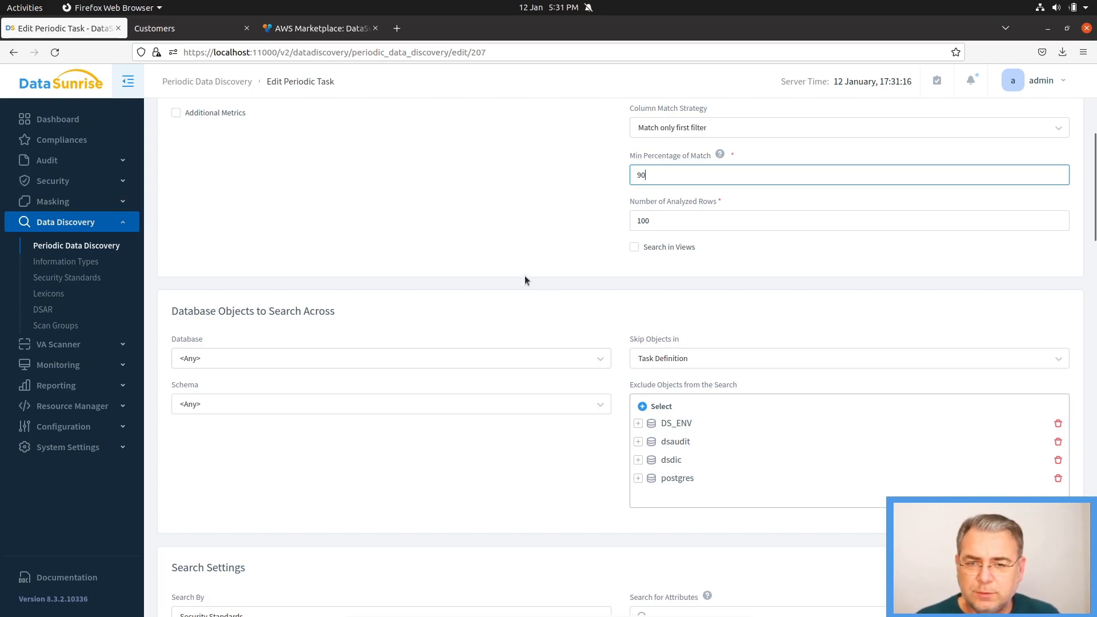
scroll(524, 279, down, 3)
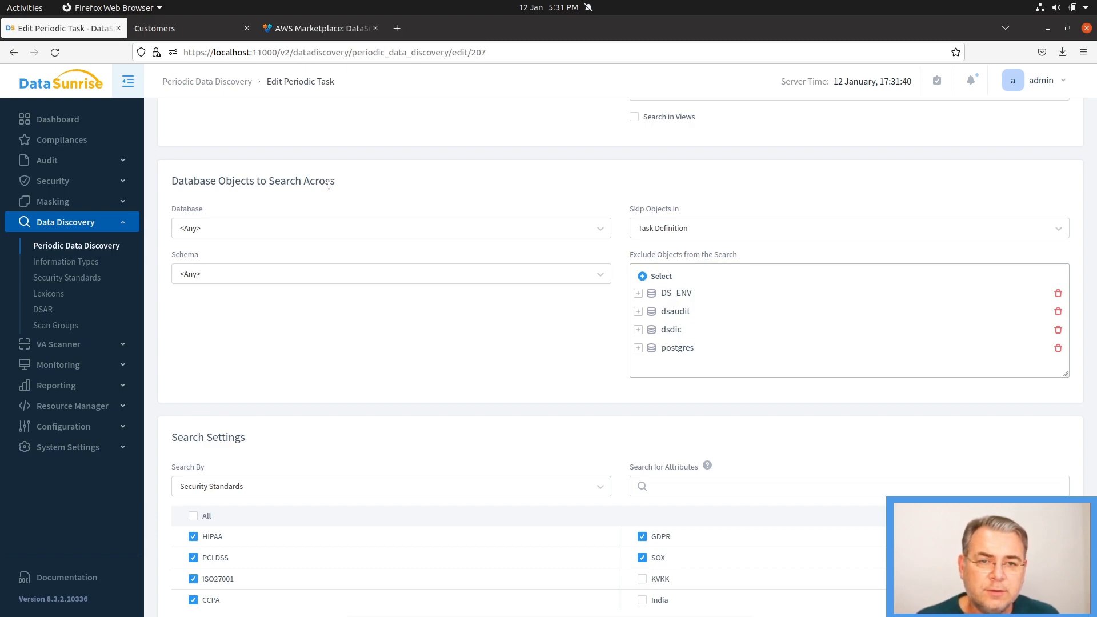
click(656, 229)
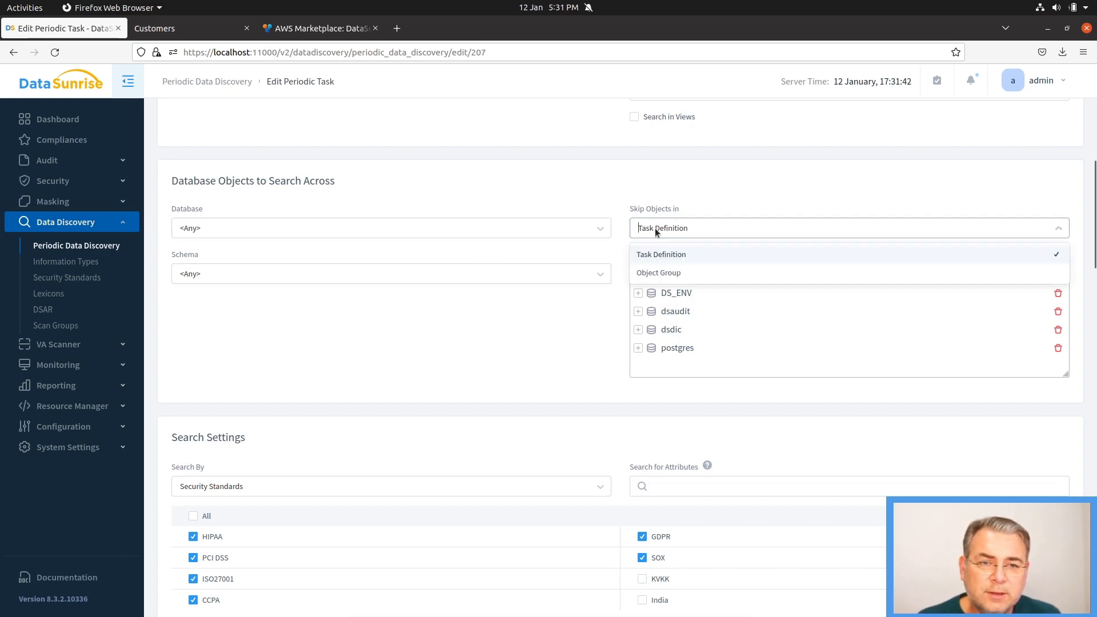
click(667, 254)
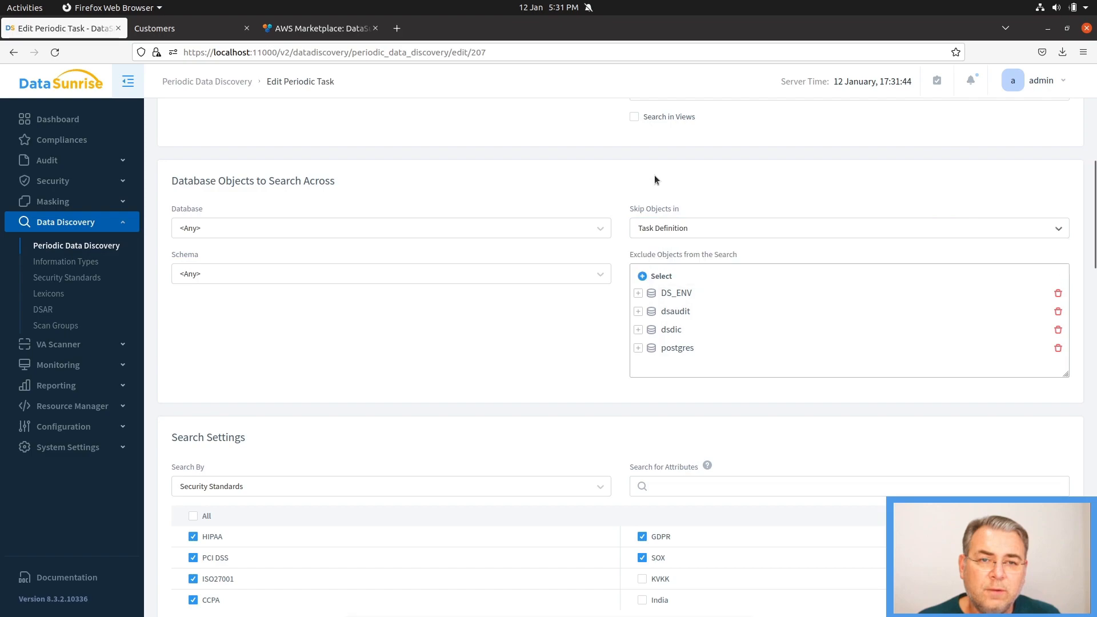
drag(625, 254, 745, 259)
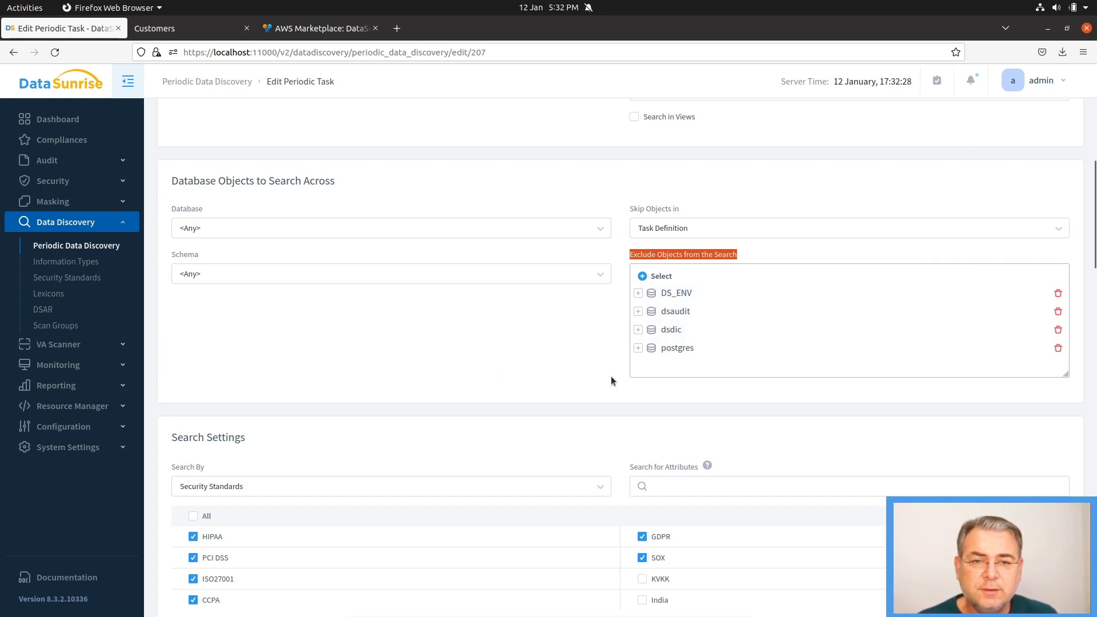
click(542, 352)
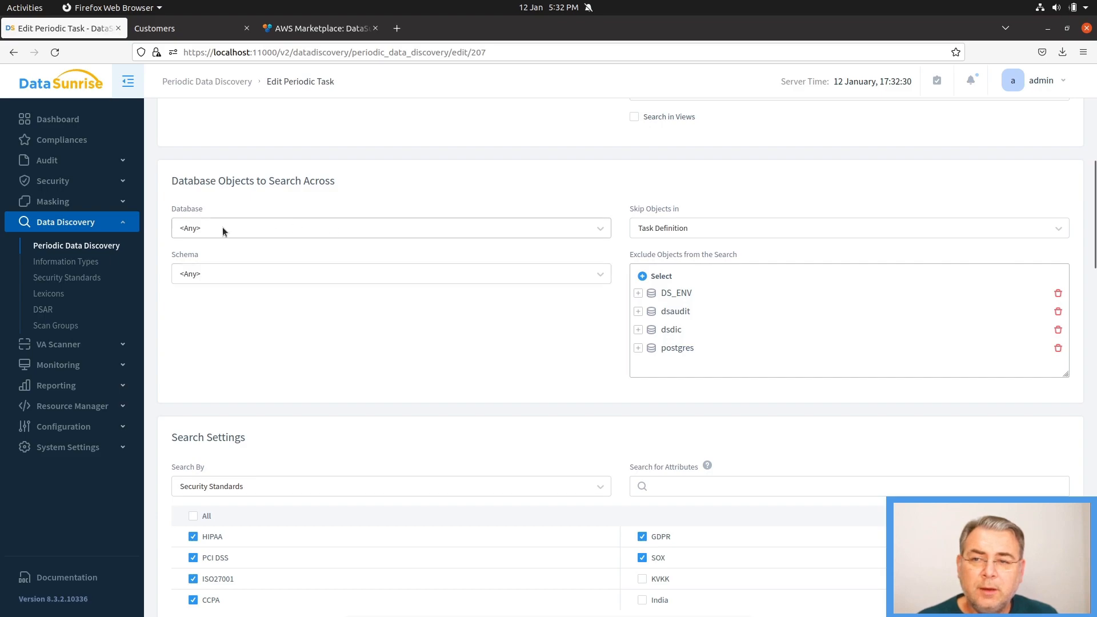
click(186, 233)
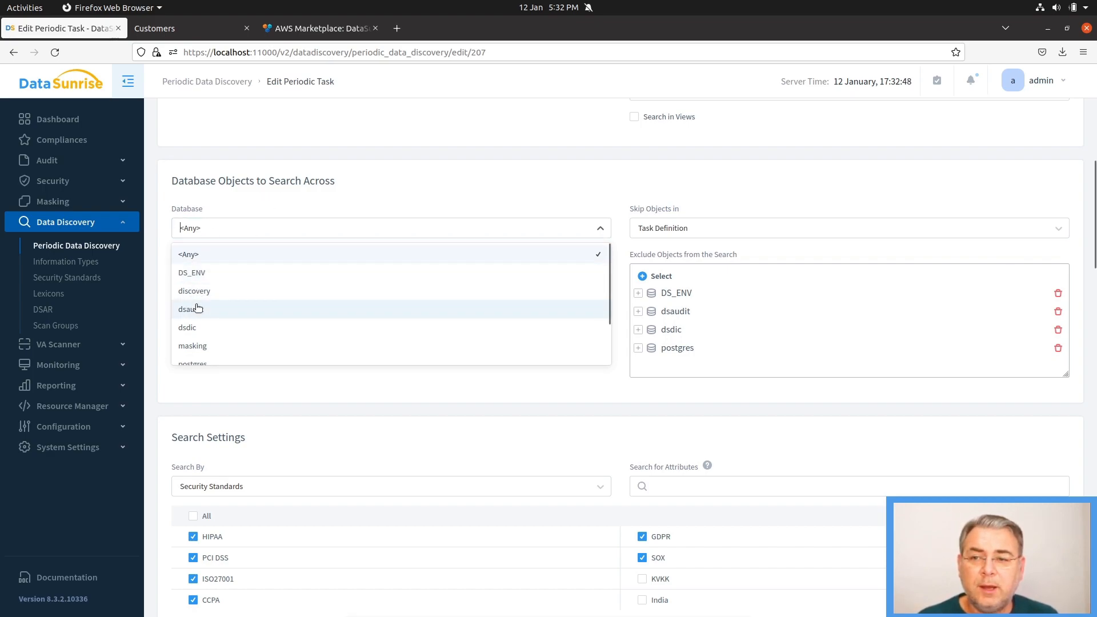
click(389, 185)
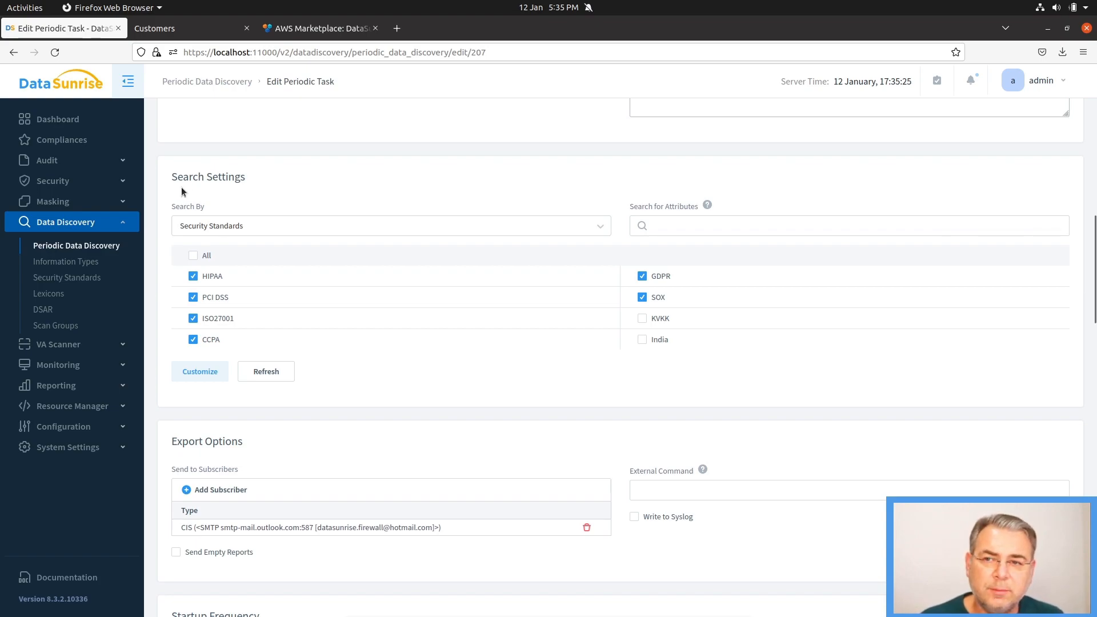
- Review the search criteria, switch to searching by Information Types, and select Personal info
click(366, 226)
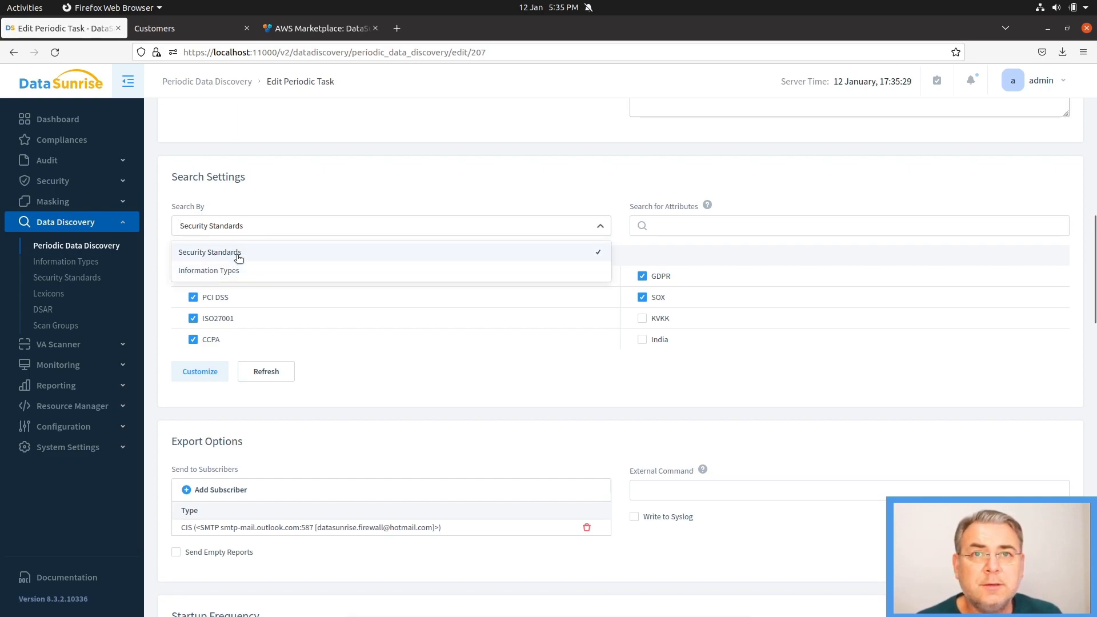
click(324, 174)
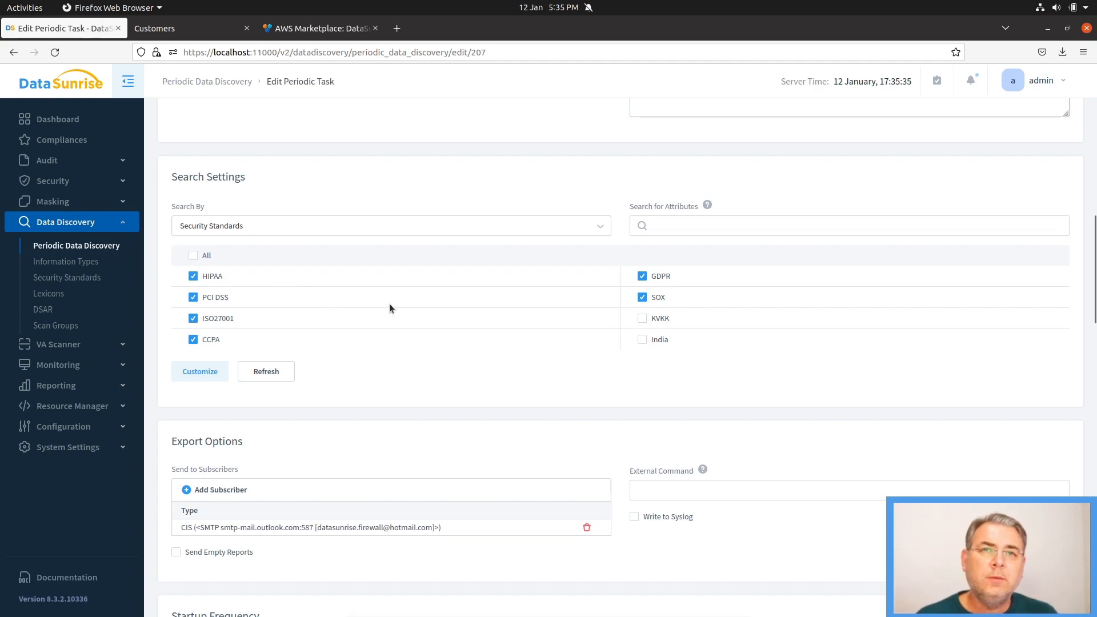
click(402, 223)
click(221, 272)
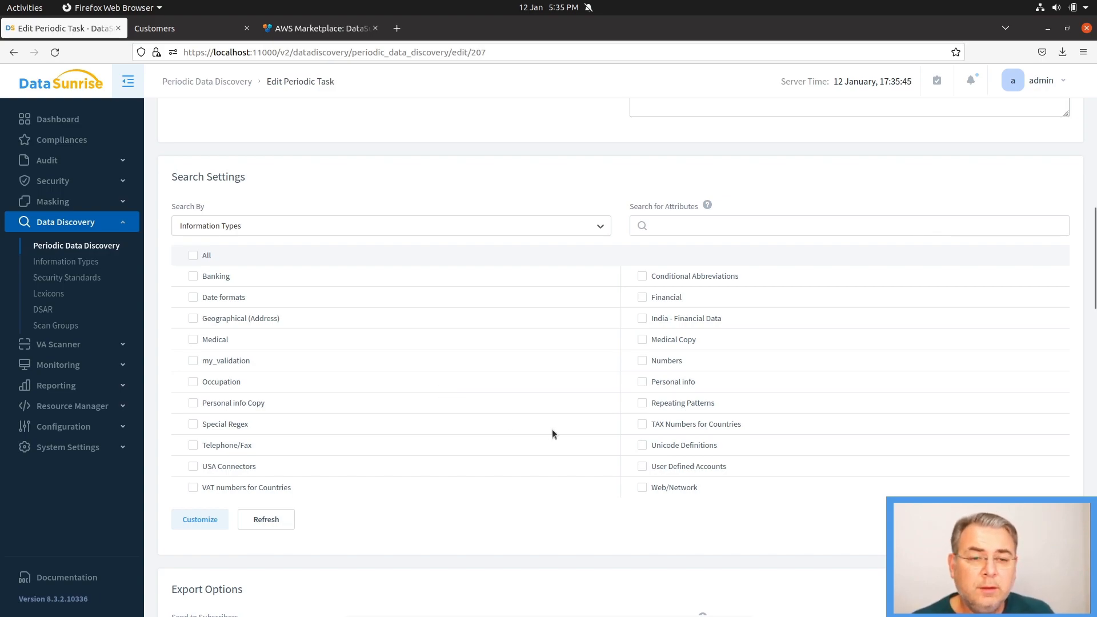
click(644, 383)
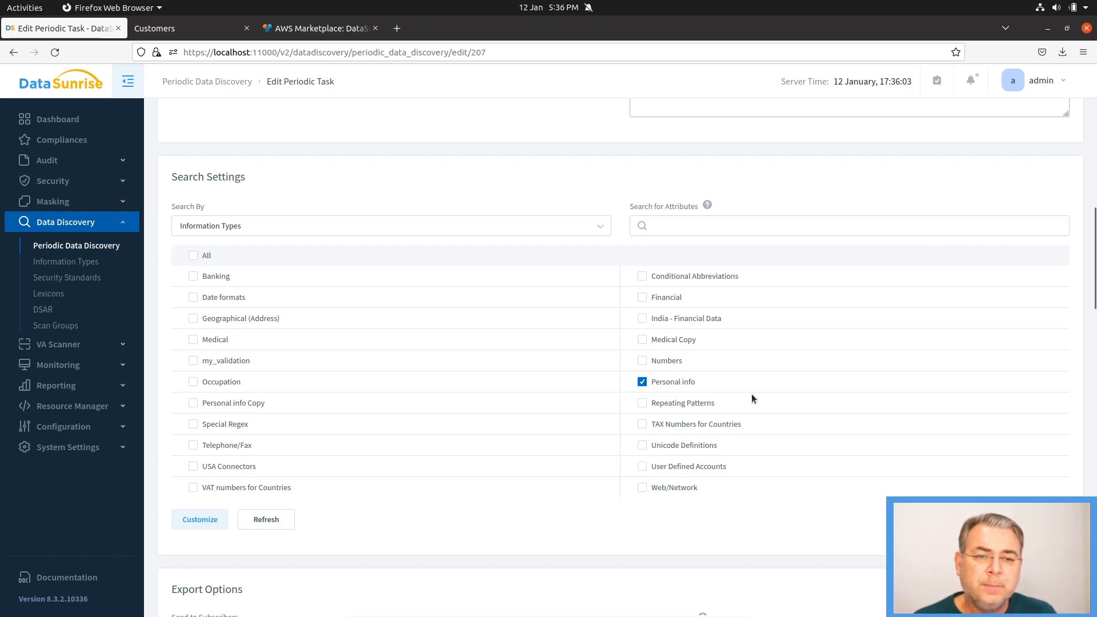
scroll(752, 395, down, 2)
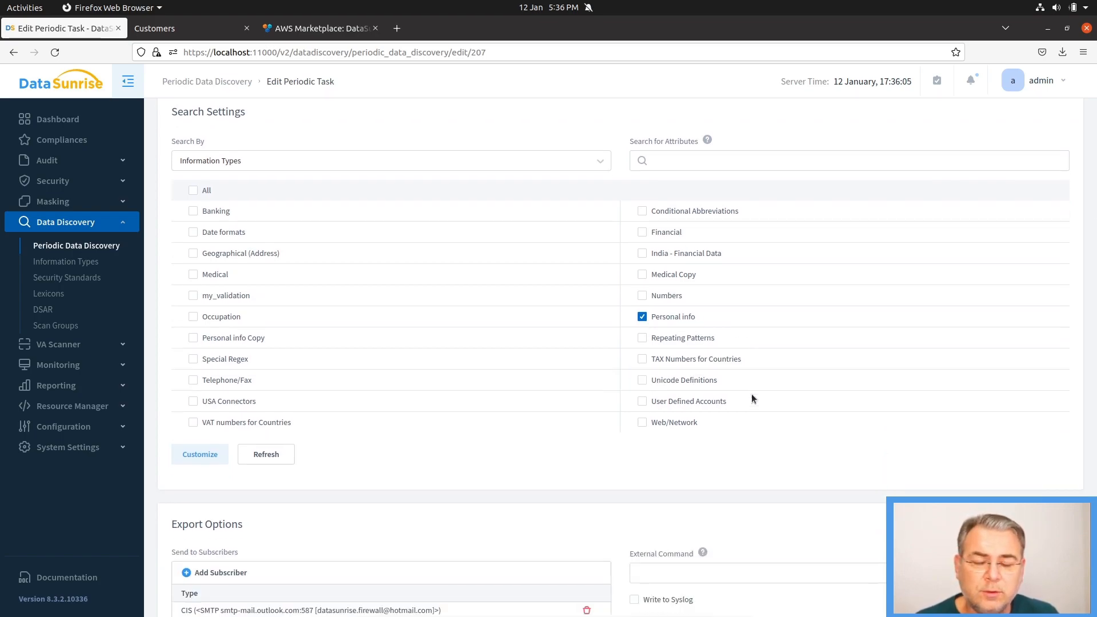
scroll(752, 399, down, 2)
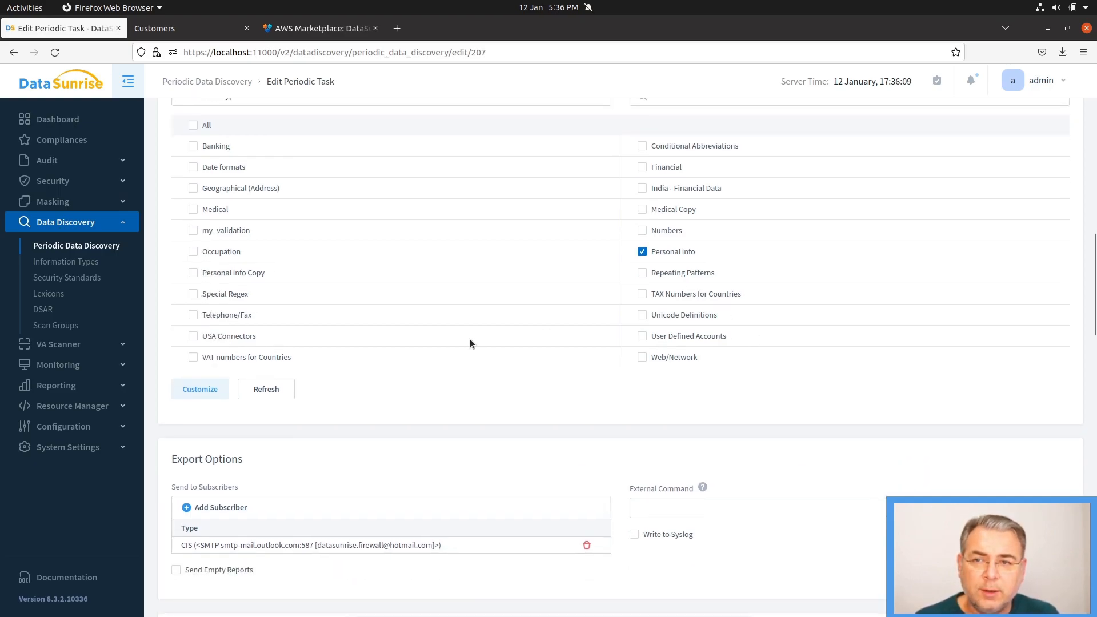
- Switch the search criterion back to Security Standards
scroll(241, 279, up, 6)
click(192, 296)
click(195, 318)
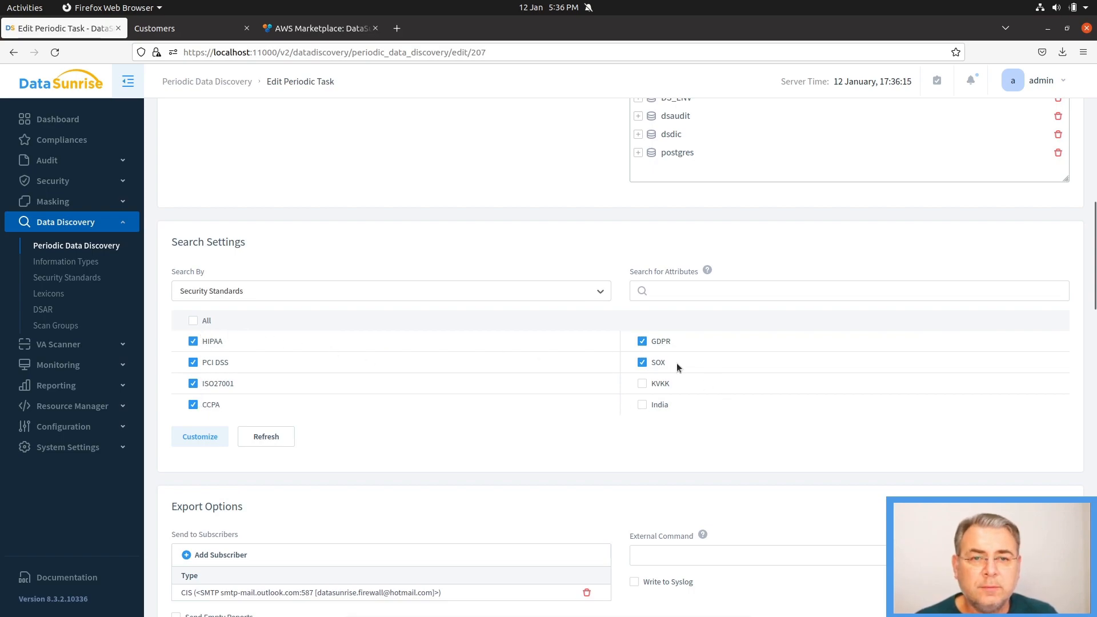
- Examine the task's export options, including the report subscribers and the external command
scroll(642, 347, down, 5)
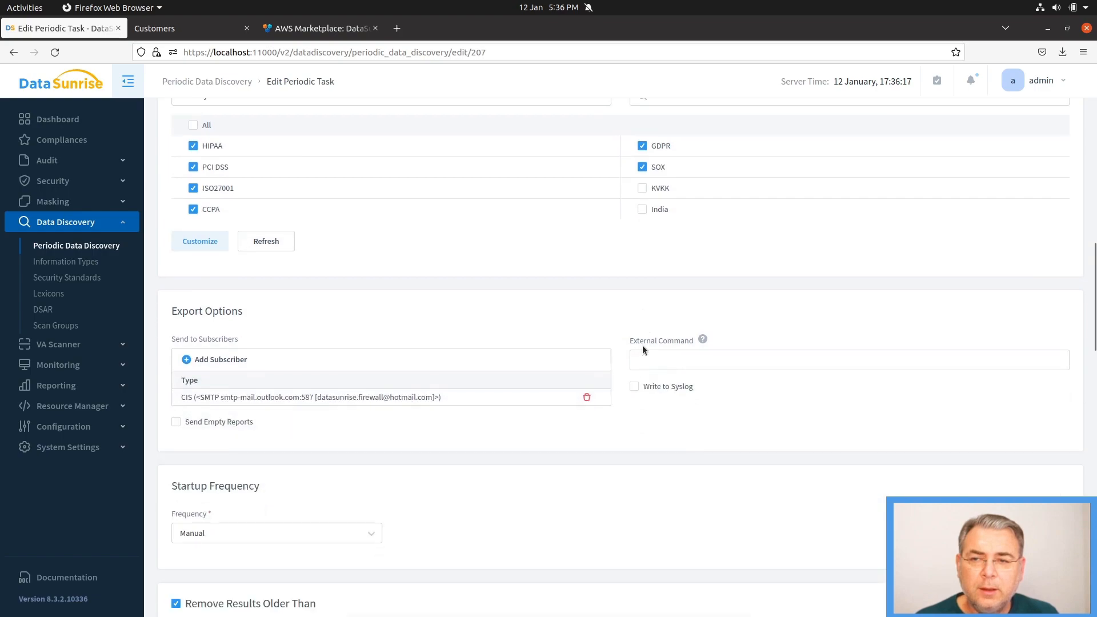
click(197, 242)
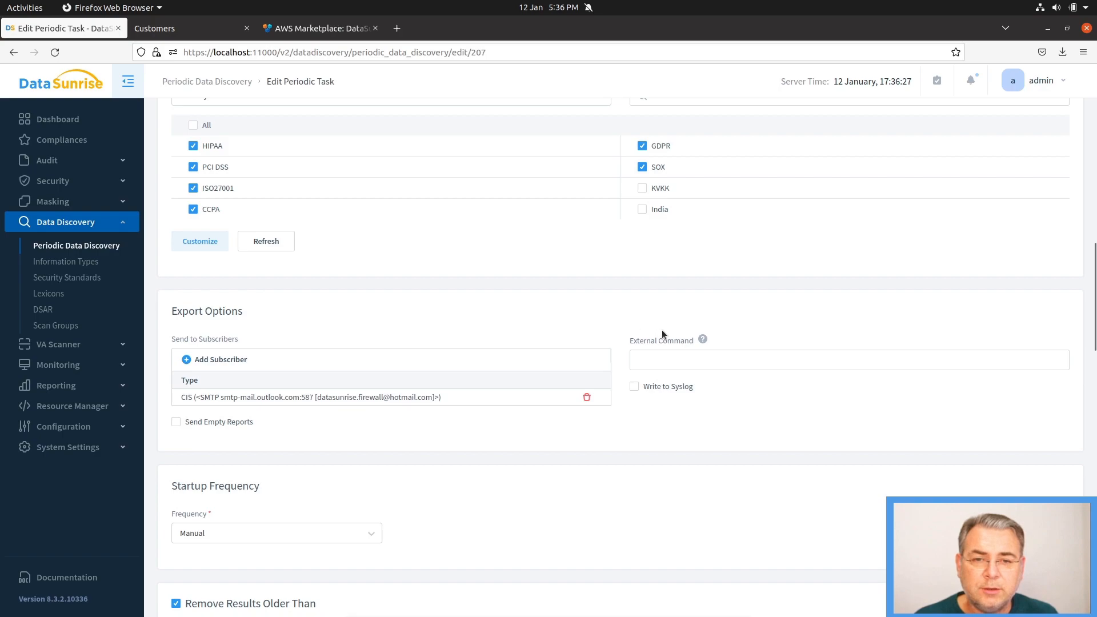
scroll(657, 329, down, 1)
scroll(650, 327, down, 1)
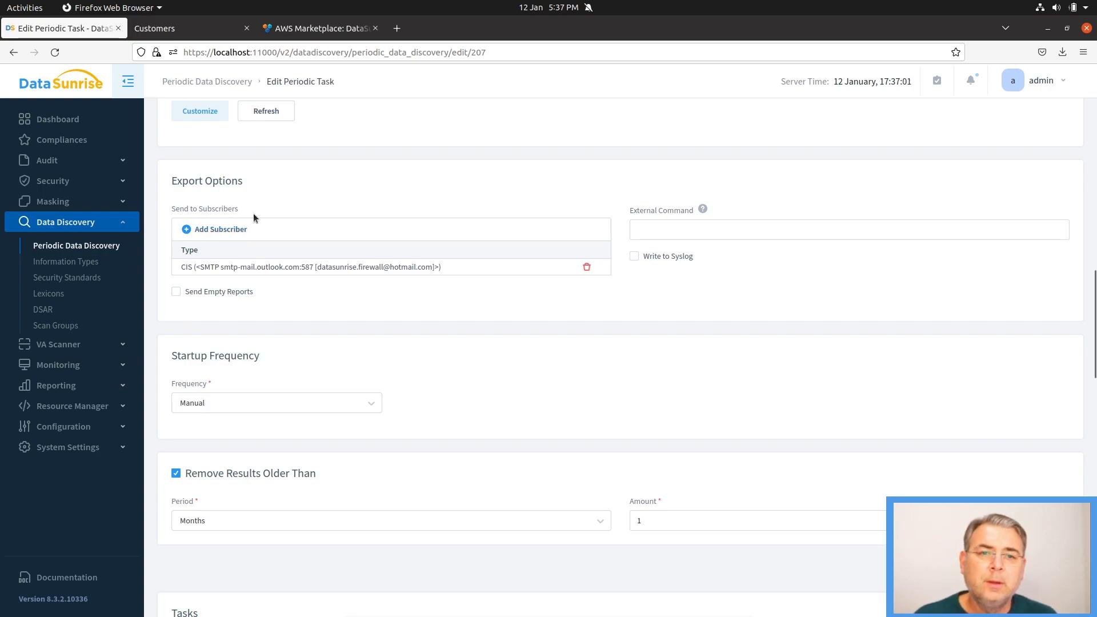
click(648, 229)
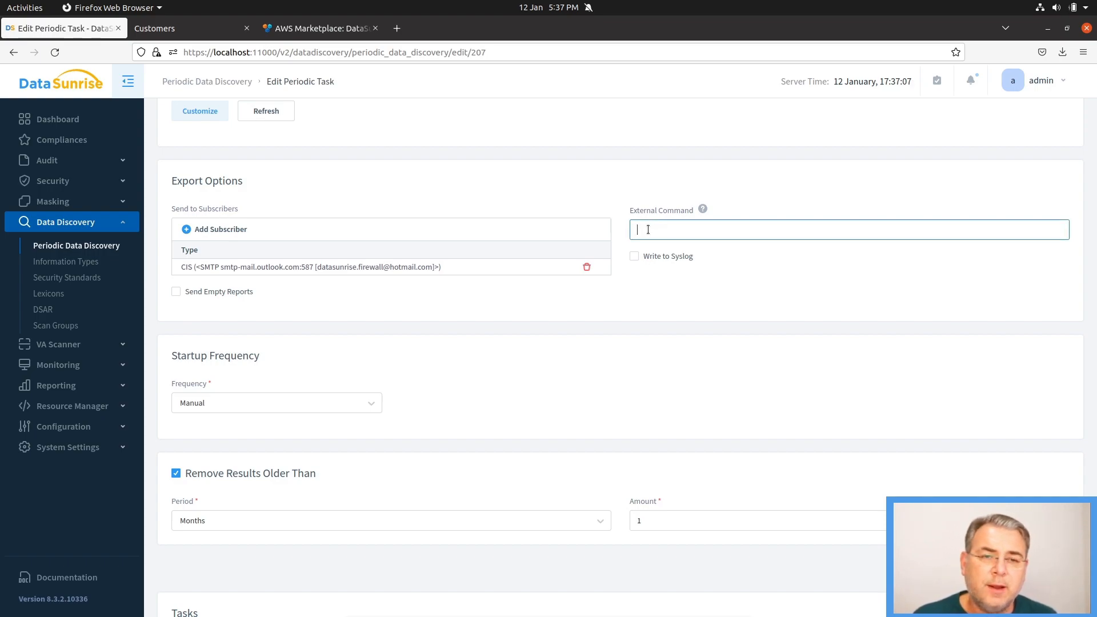
mouse_move(704, 215)
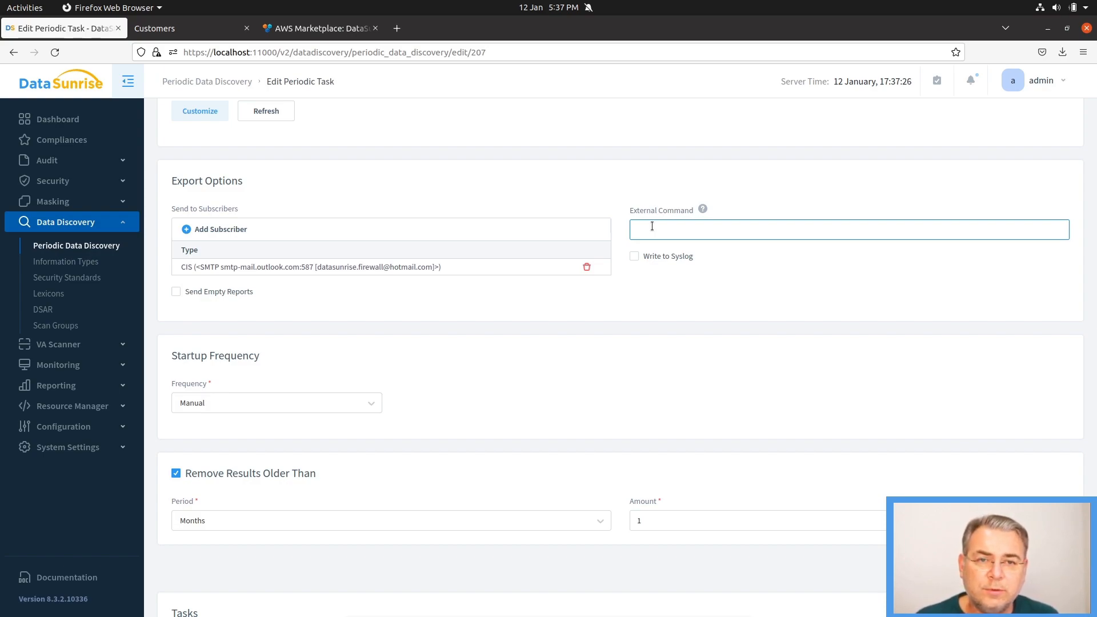
scroll(595, 343, down, 1)
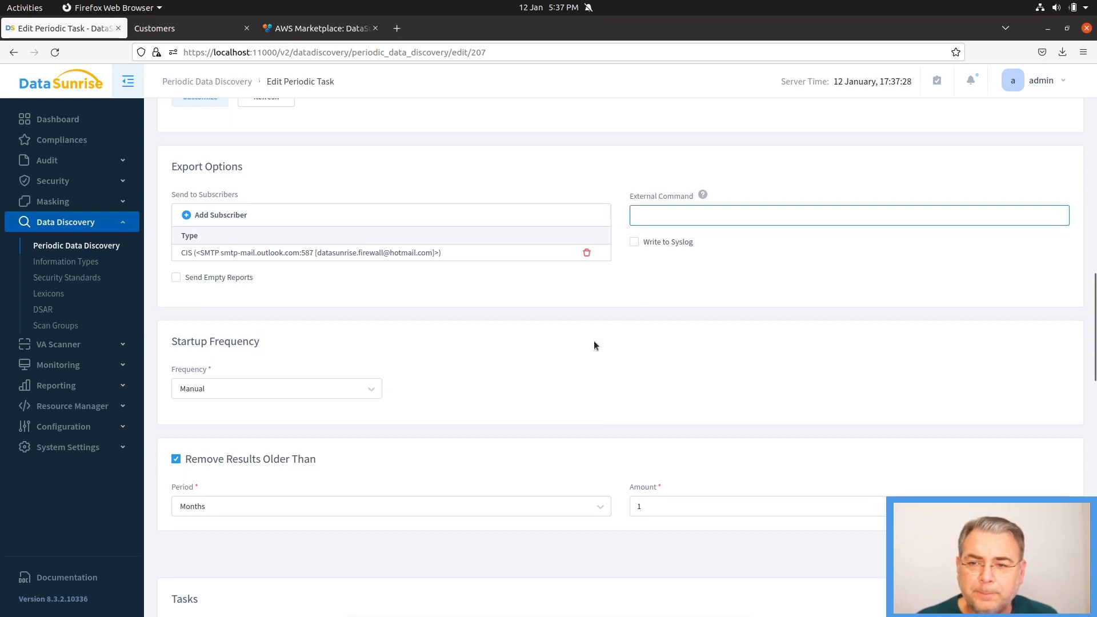
scroll(594, 345, down, 2)
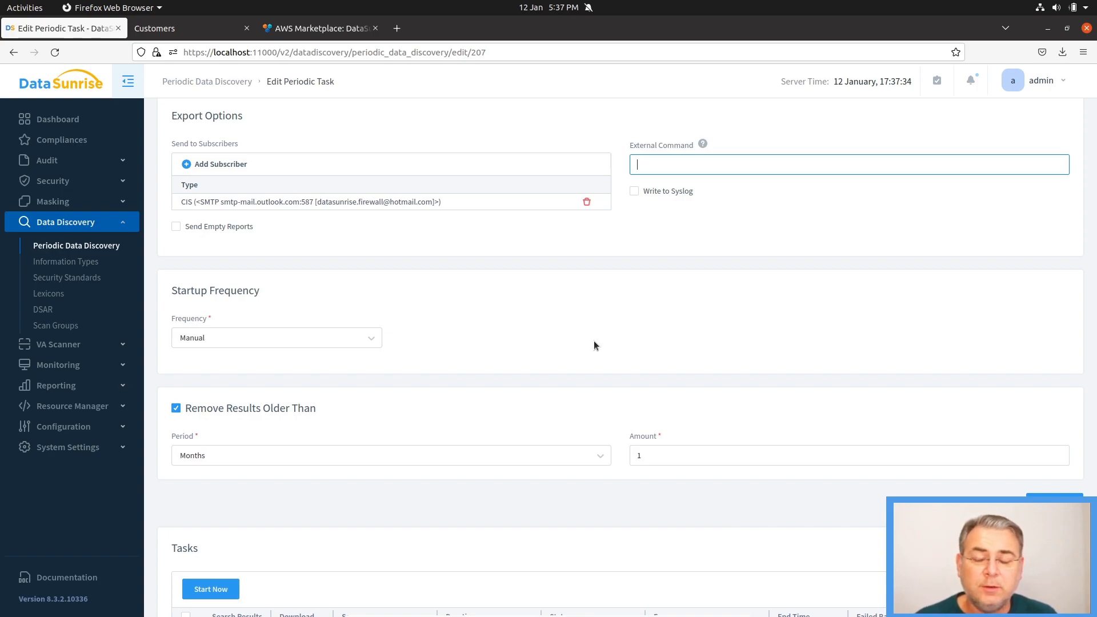
- Set the task's startup frequency to Hourly and the period for removing older results to Weeks
scroll(594, 345, down, 4)
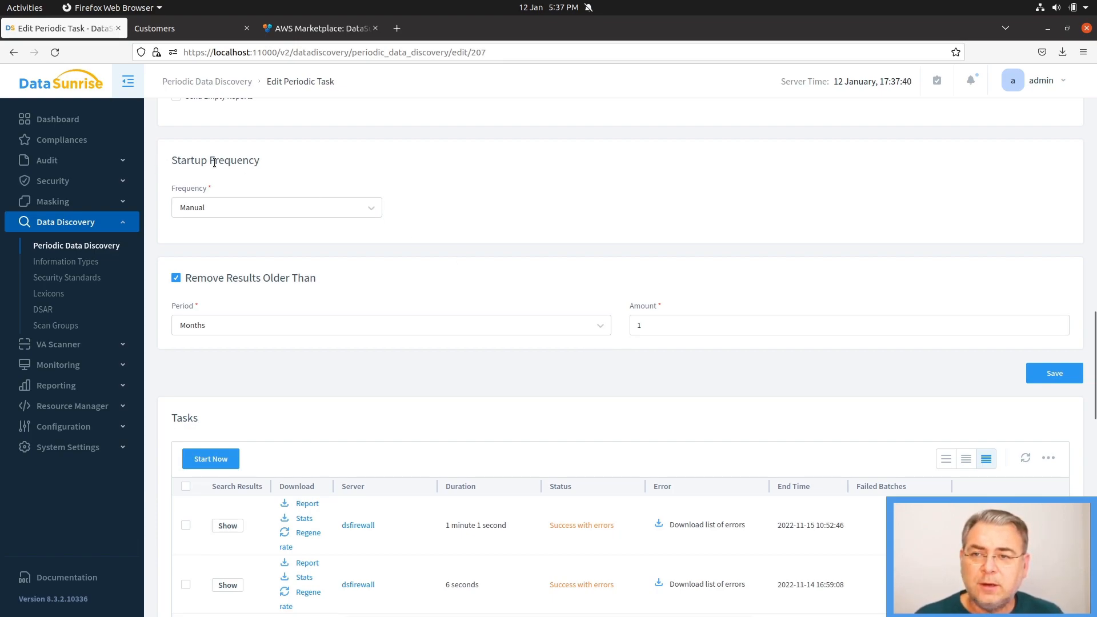
click(293, 207)
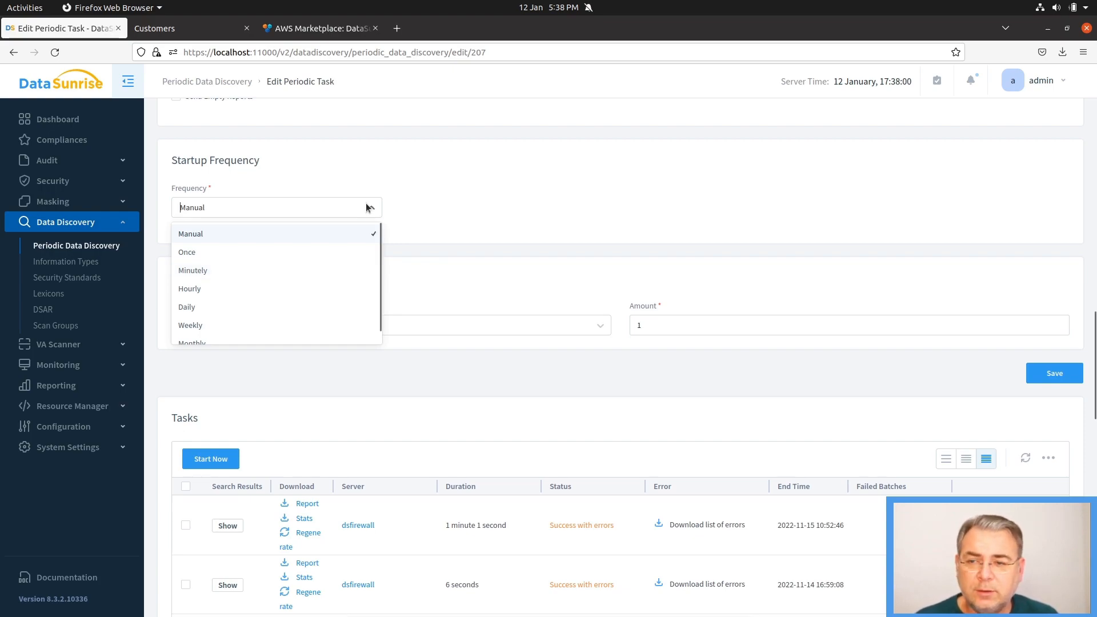
click(206, 295)
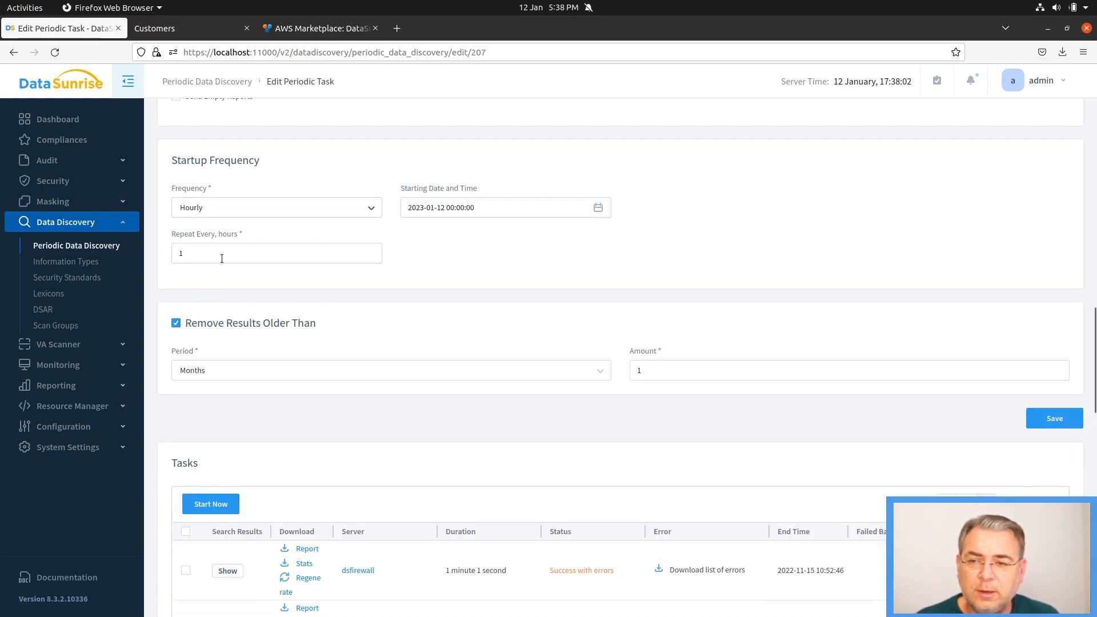
click(516, 213)
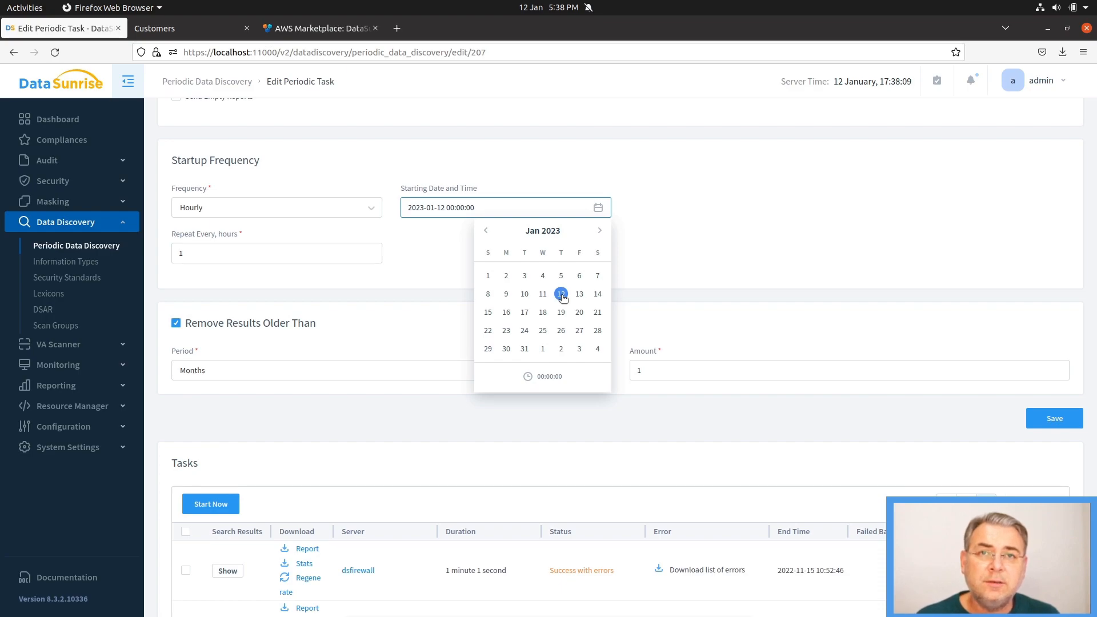
click(211, 255)
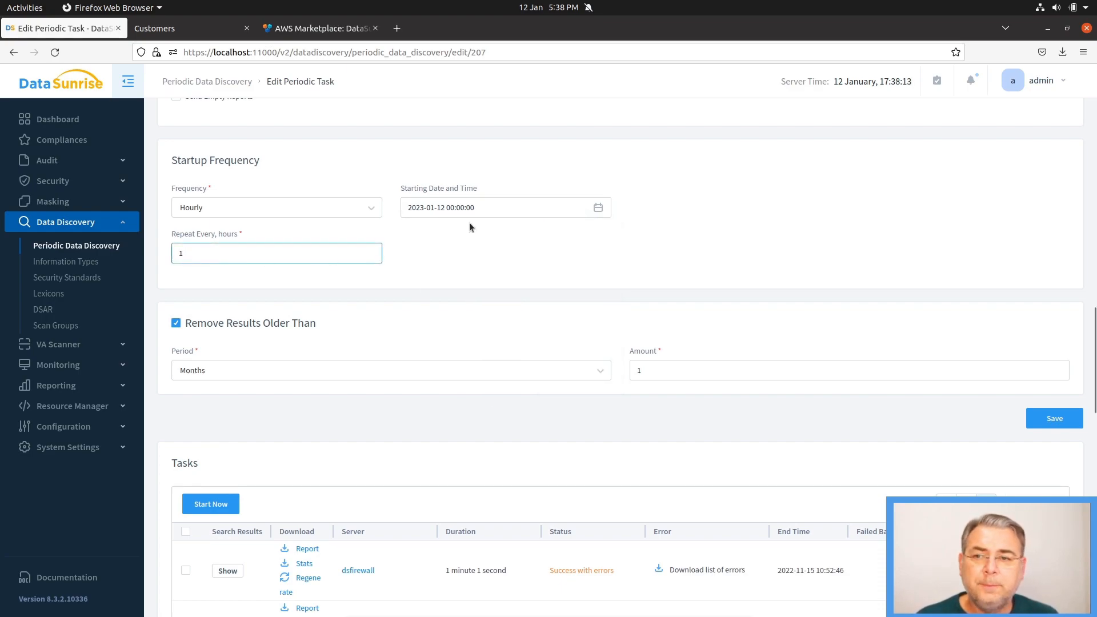
scroll(465, 219, down, 3)
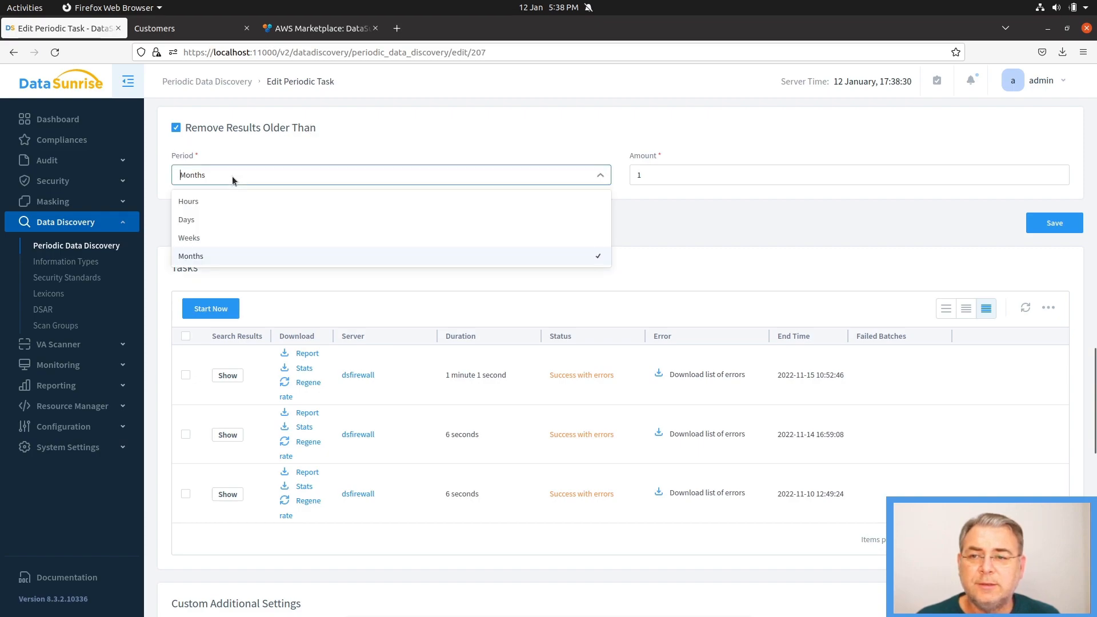
click(219, 240)
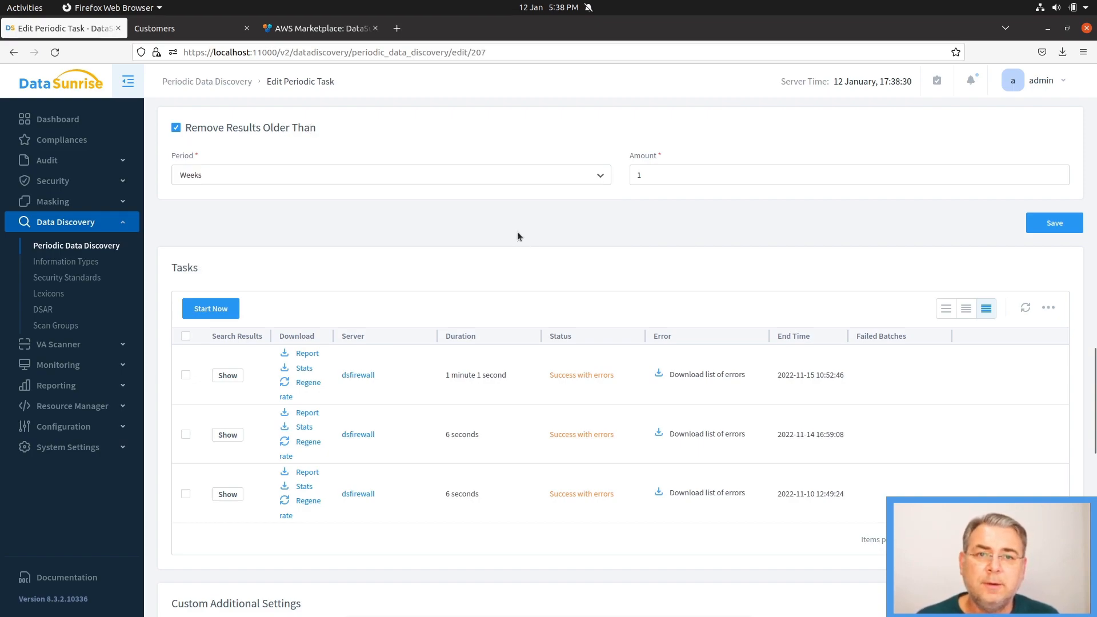
- Widen the Download column in the Tasks table and start the discovery task immediately
scroll(517, 235, down, 3)
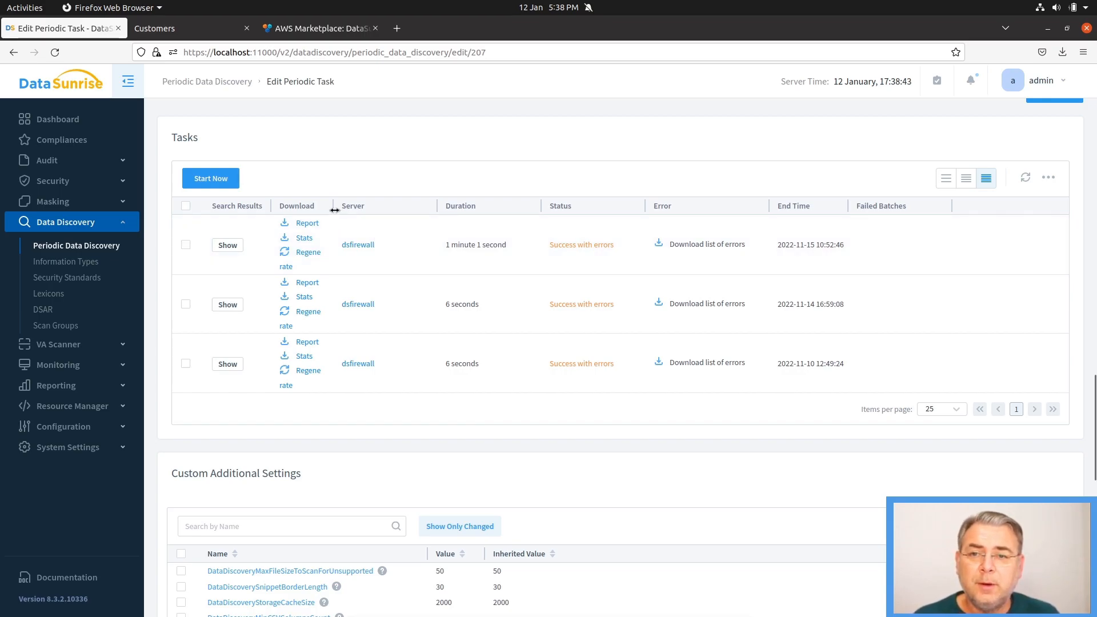
drag(333, 206, 391, 205)
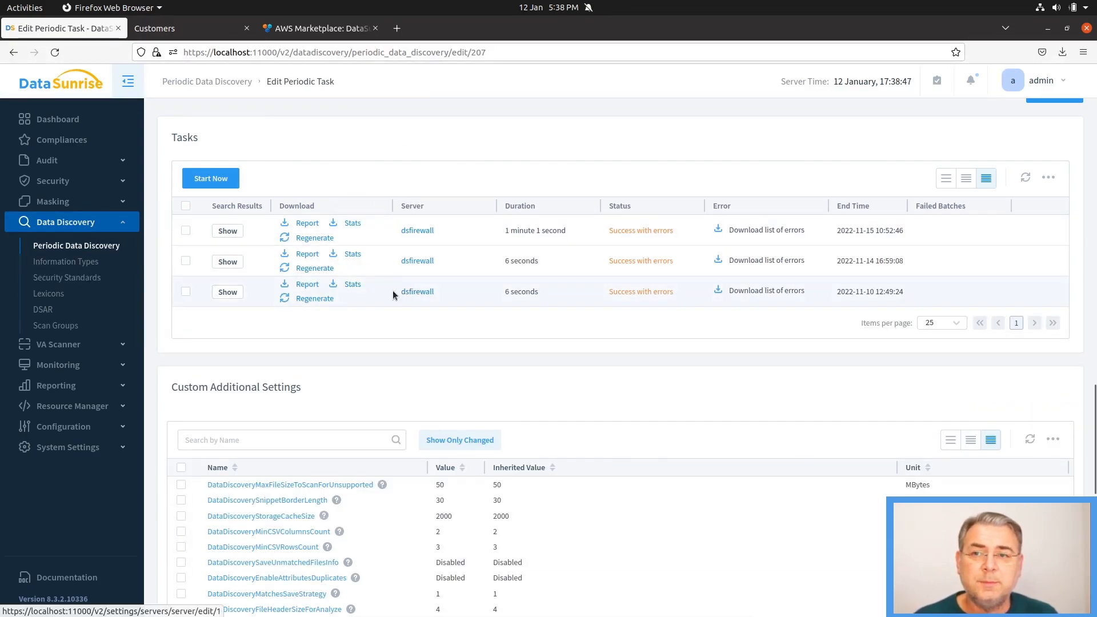
click(217, 182)
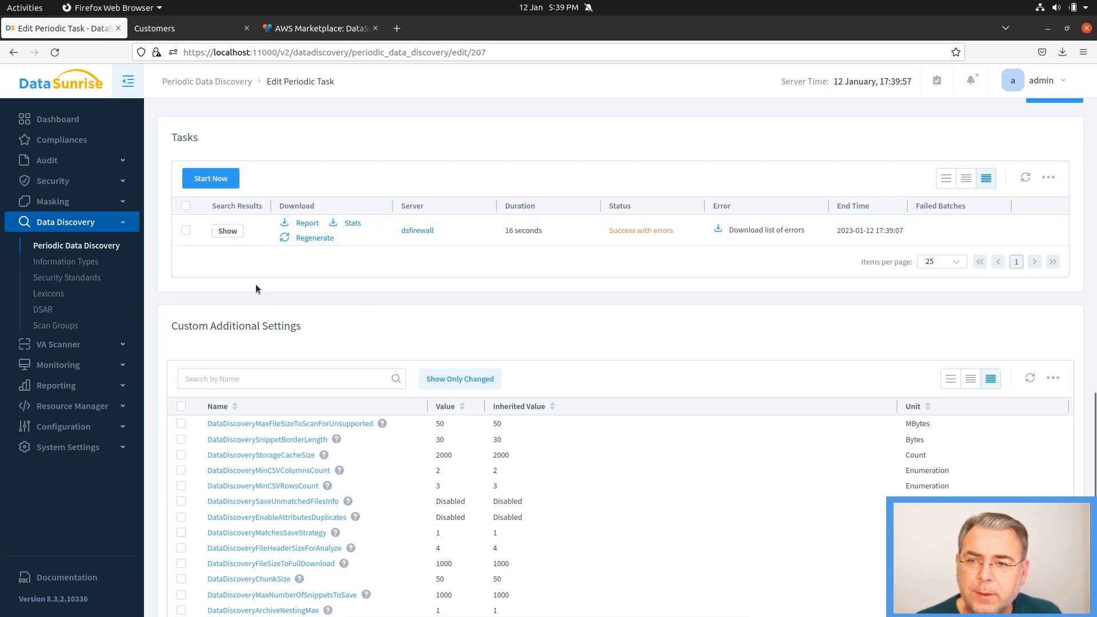
- Open the newest run's search results and examine its parameters, object and information type statistics, and discovered columns
click(228, 231)
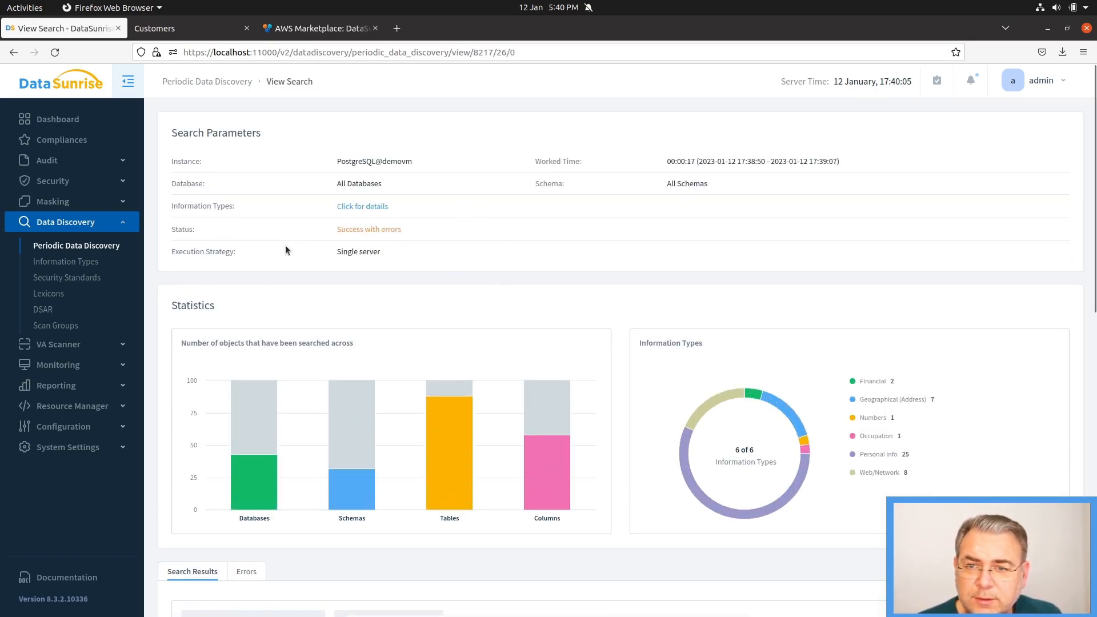
scroll(279, 323, down, 2)
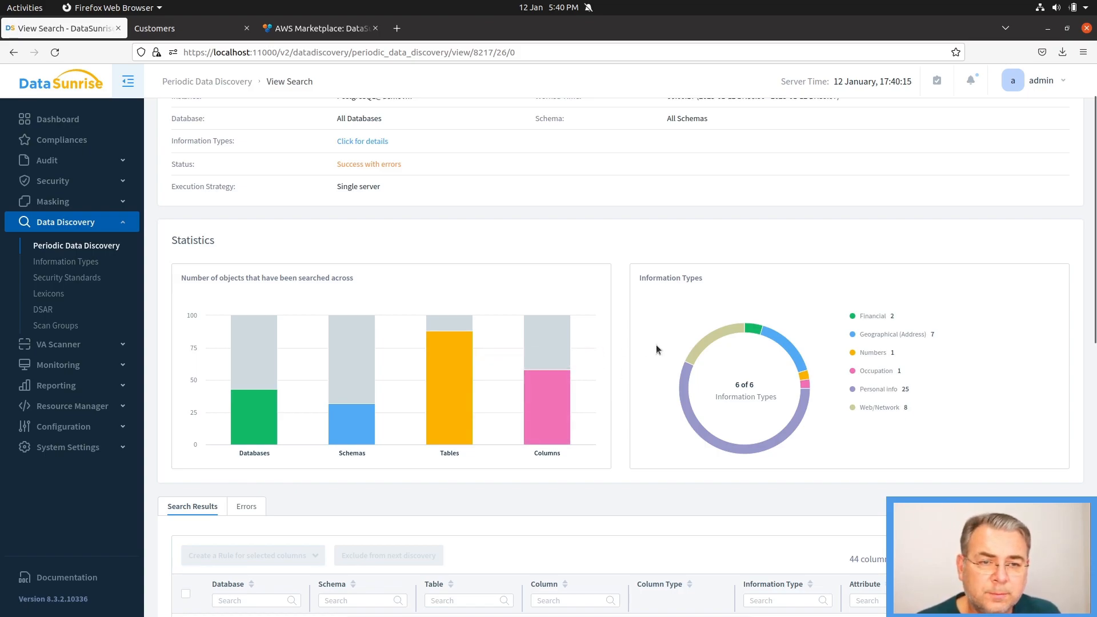
scroll(657, 345, down, 2)
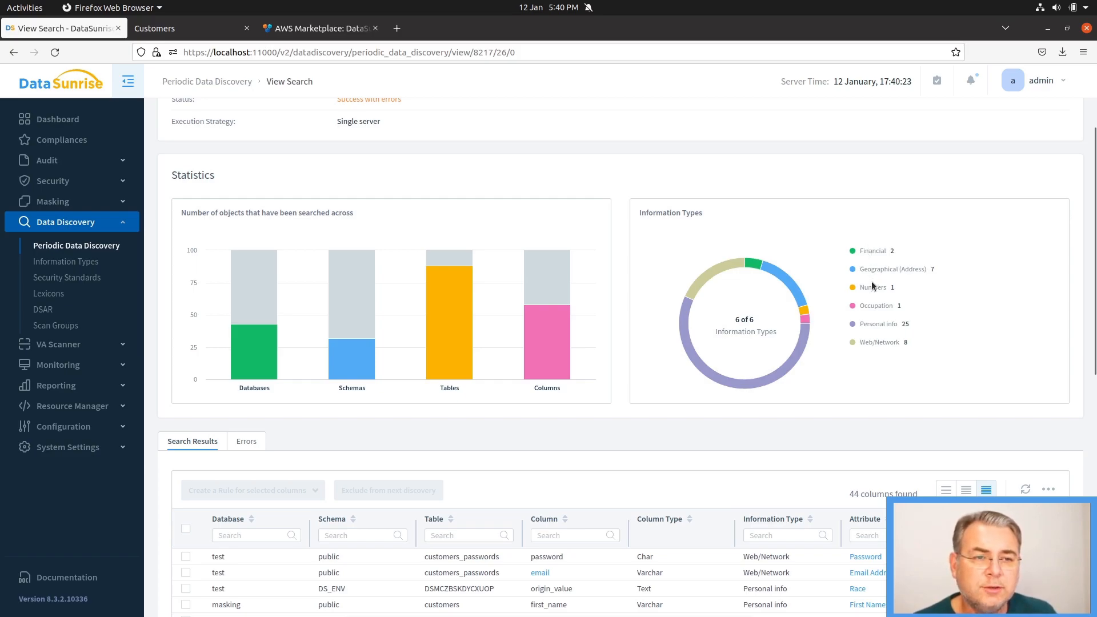
mouse_move(702, 278)
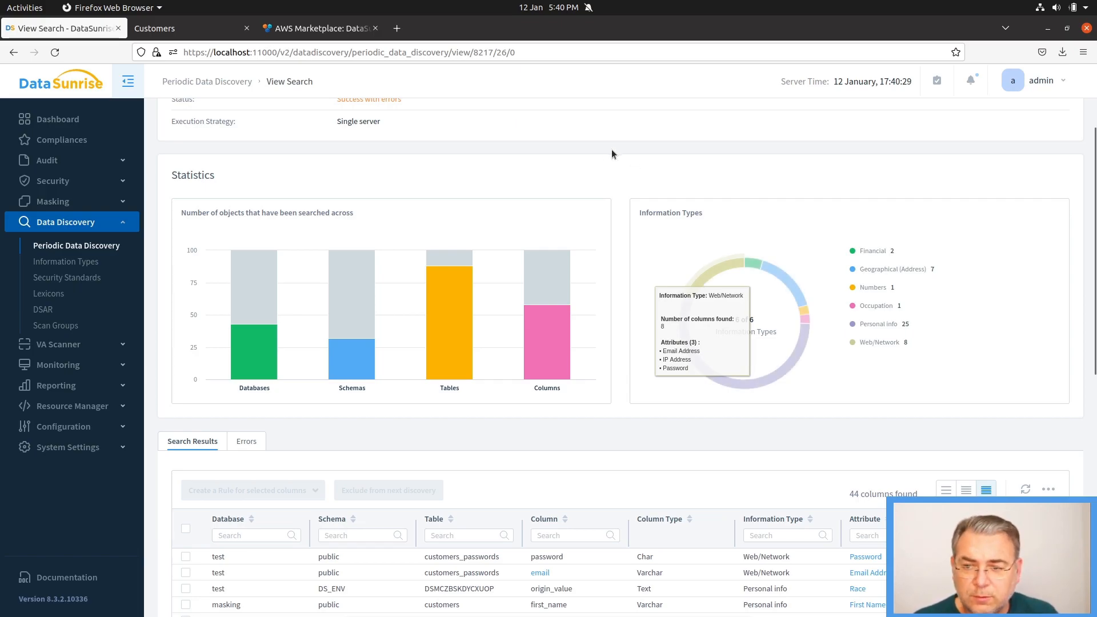
scroll(606, 295, down, 1)
scroll(607, 294, down, 5)
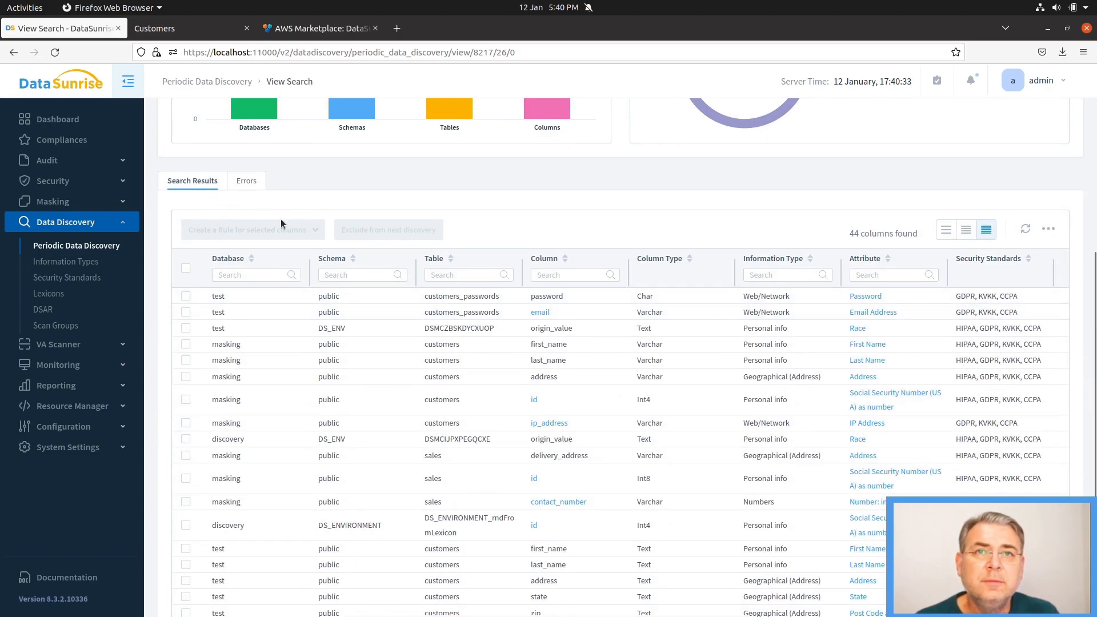
- Sort the discovered columns by database and filter them to the test database
click(251, 258)
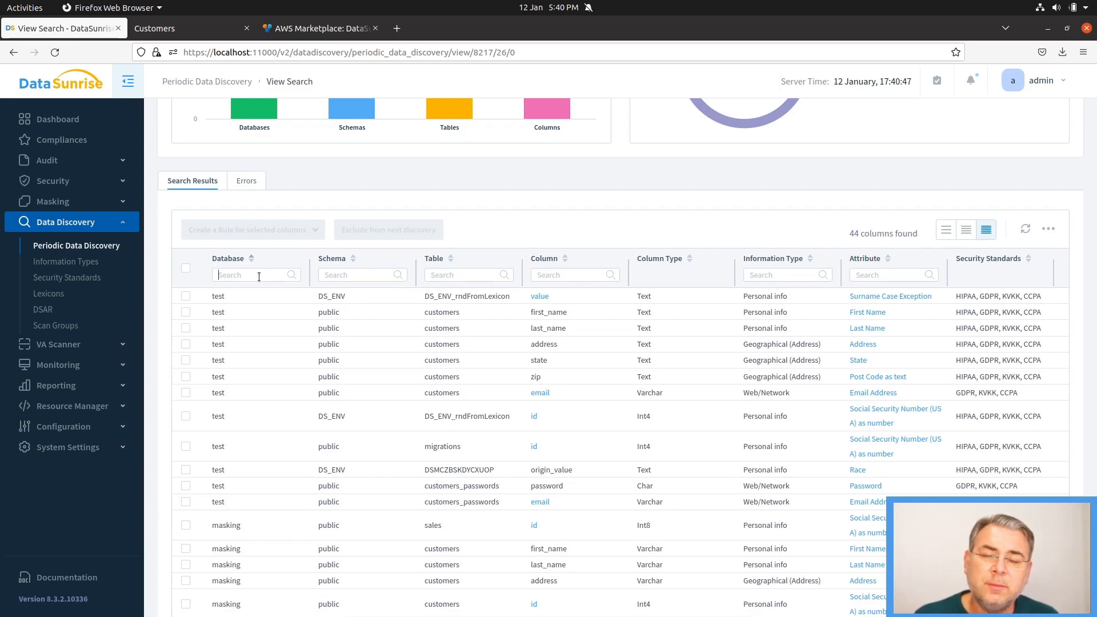
text(test)
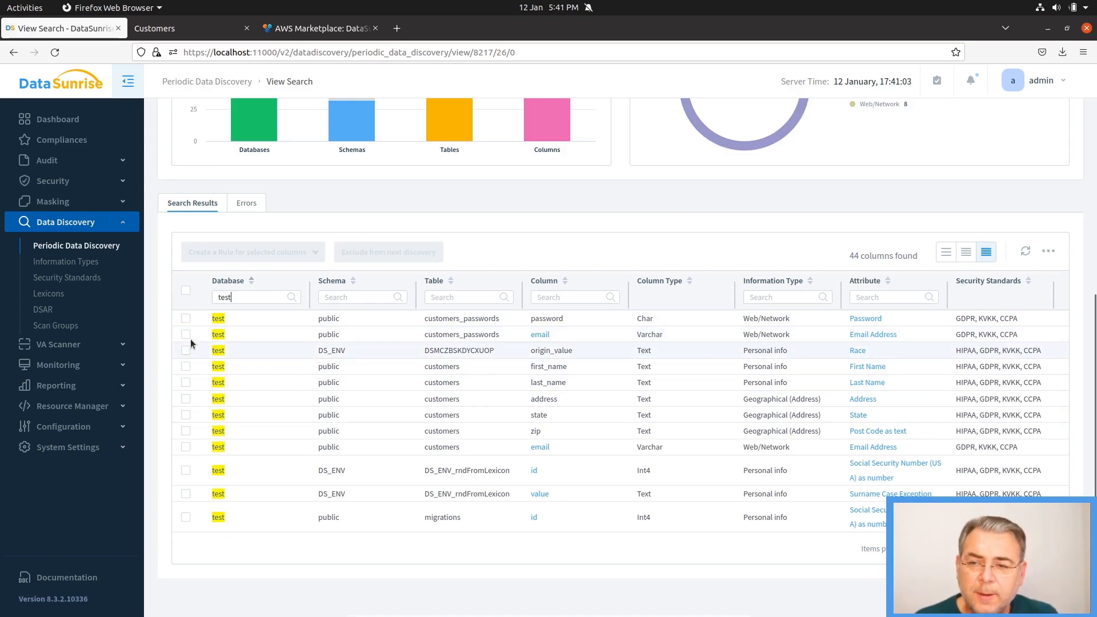
- Check which rule types can be created for the password column of customers_passwords, and deselect that column
click(185, 319)
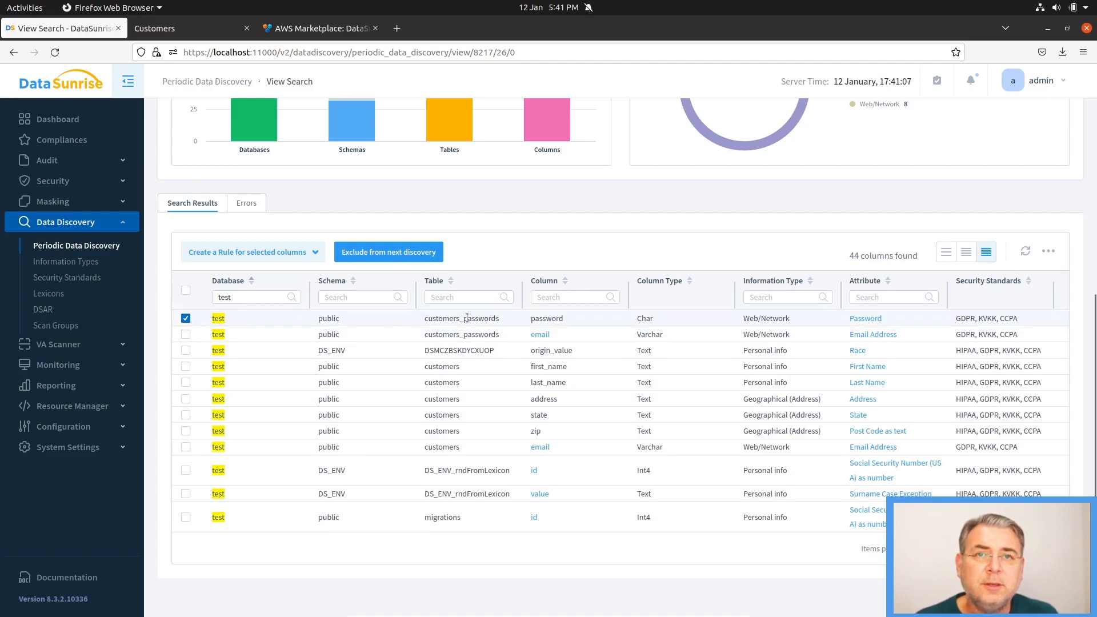
click(309, 253)
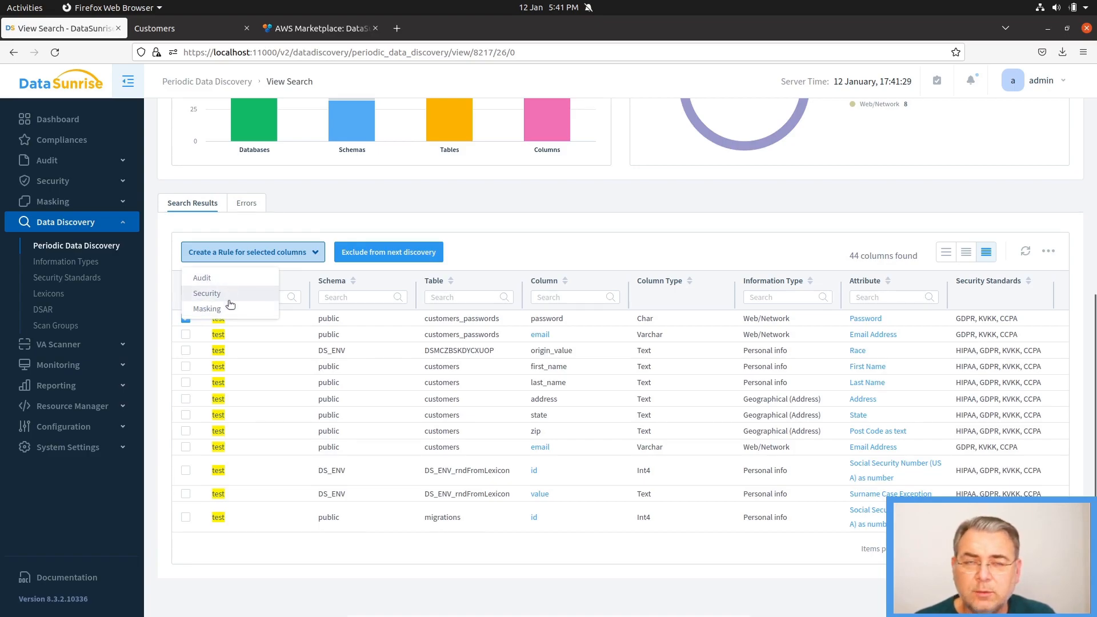
click(523, 227)
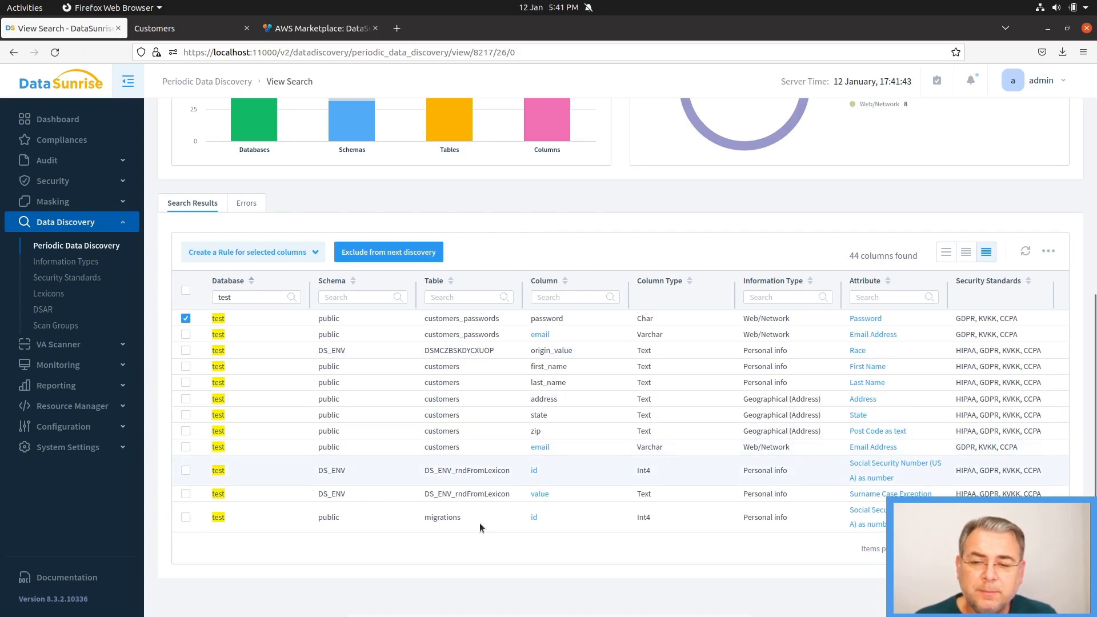
click(186, 319)
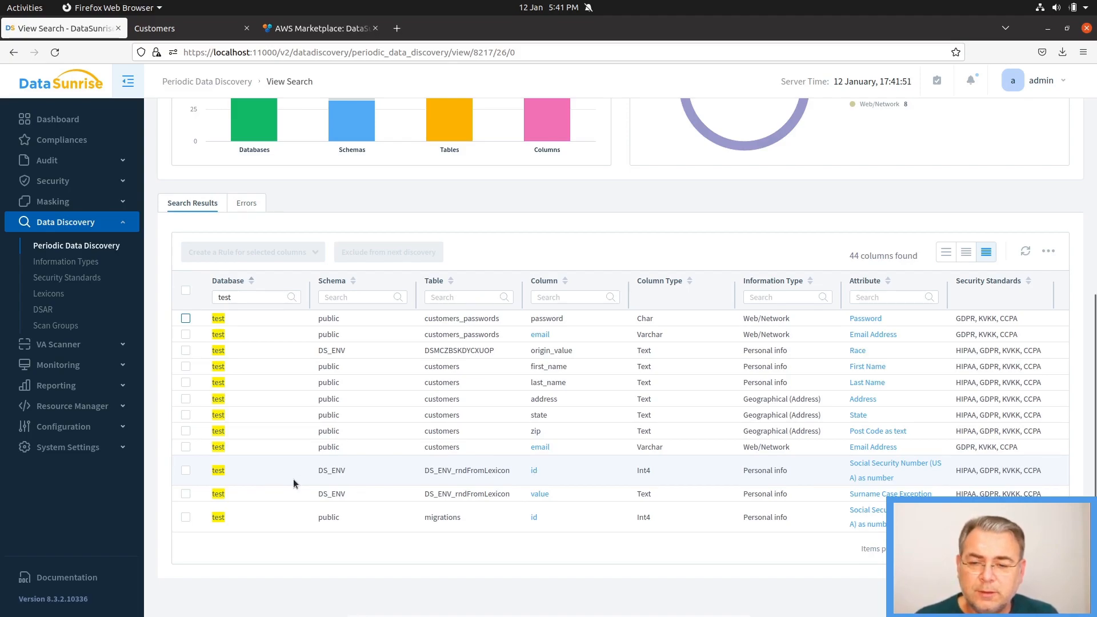
- Exclude the id columns of the DS_ENV_rndFromLexicon and migrations tables from the next discovery
click(185, 472)
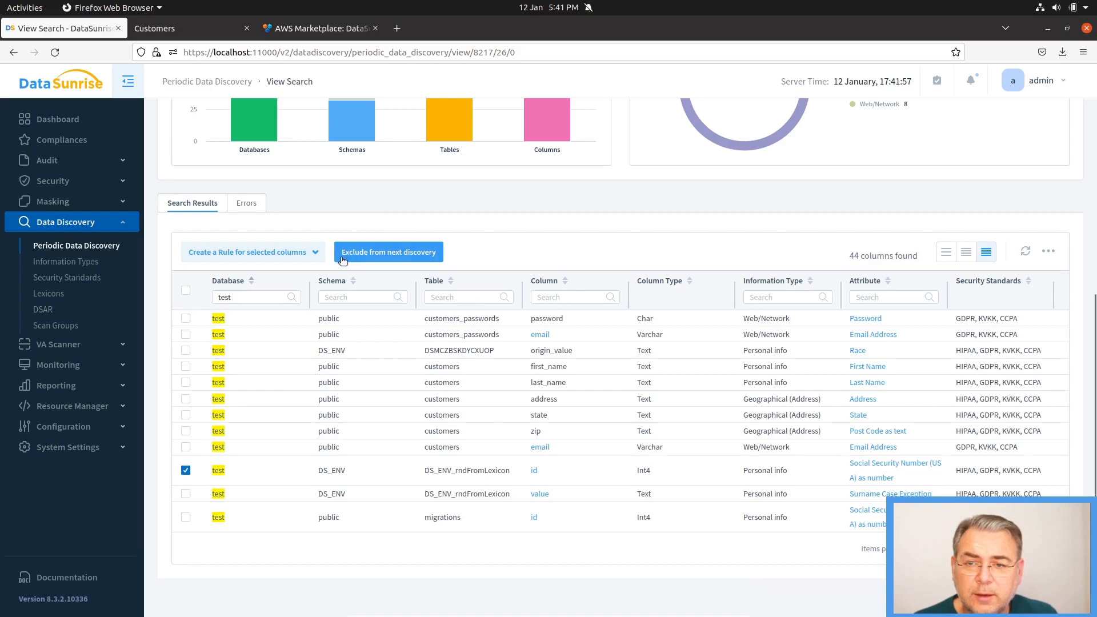
click(392, 256)
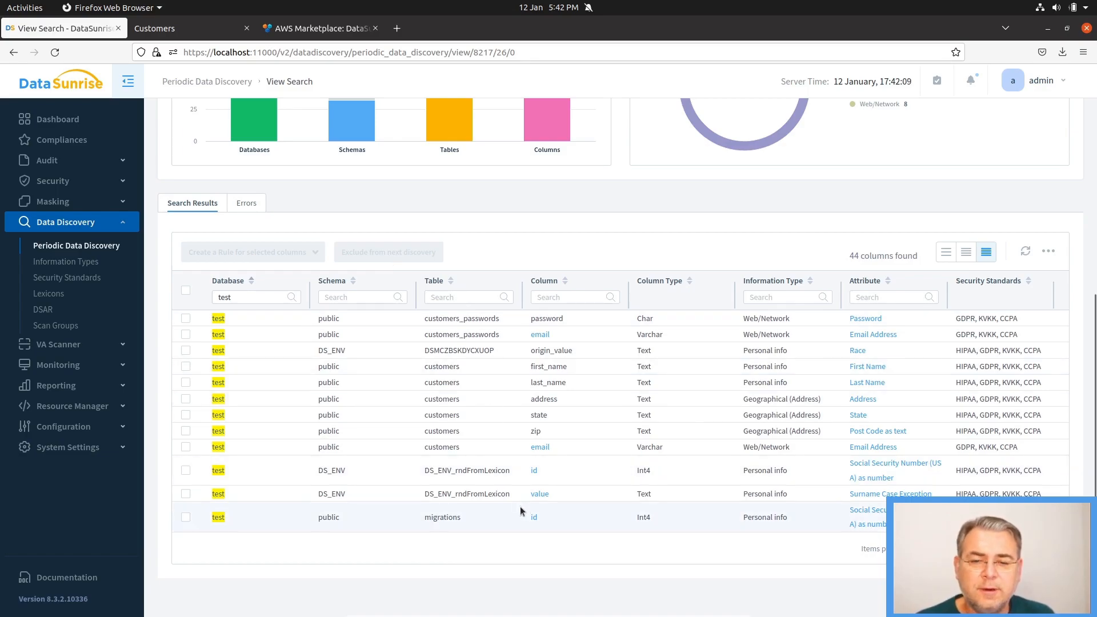
click(186, 470)
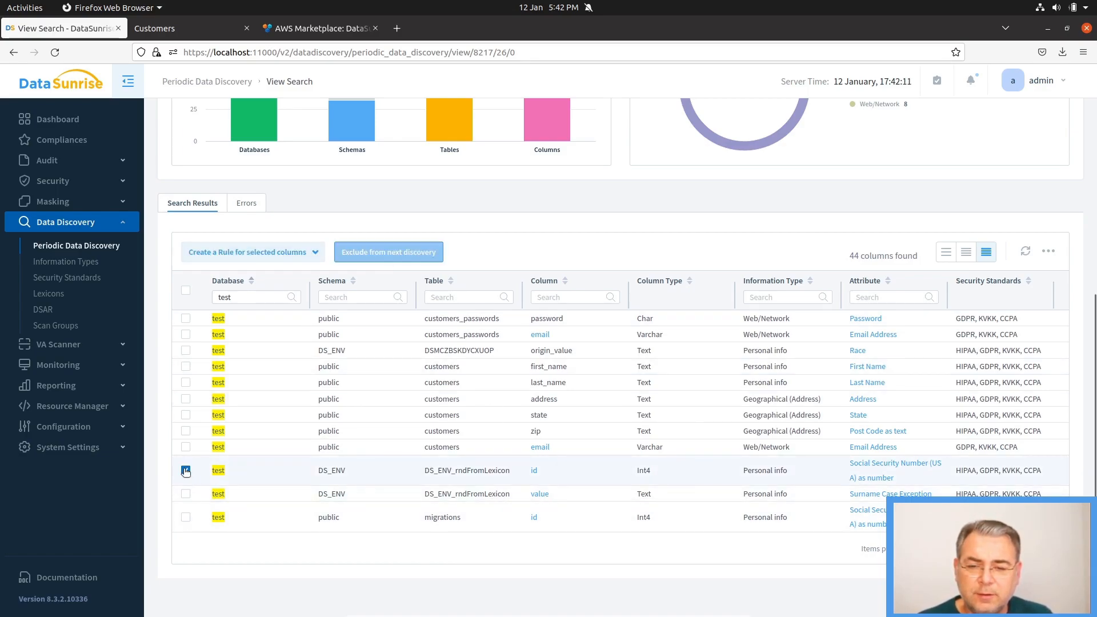
click(185, 518)
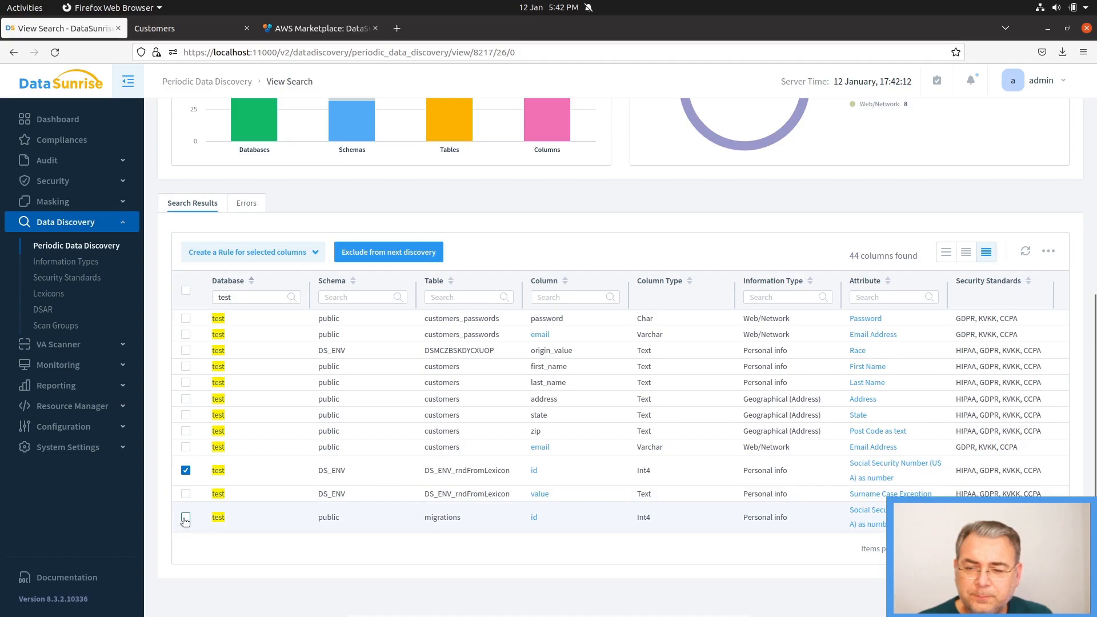
click(417, 258)
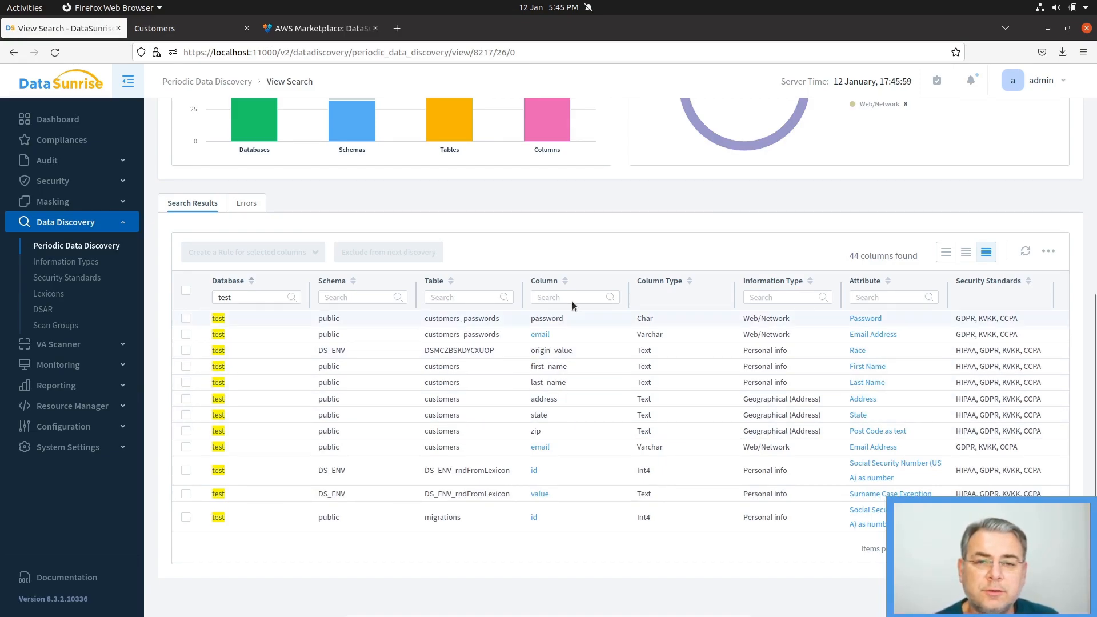
- Return from the search results to the periodic task's edit page
scroll(566, 269, up, 2)
scroll(567, 273, up, 5)
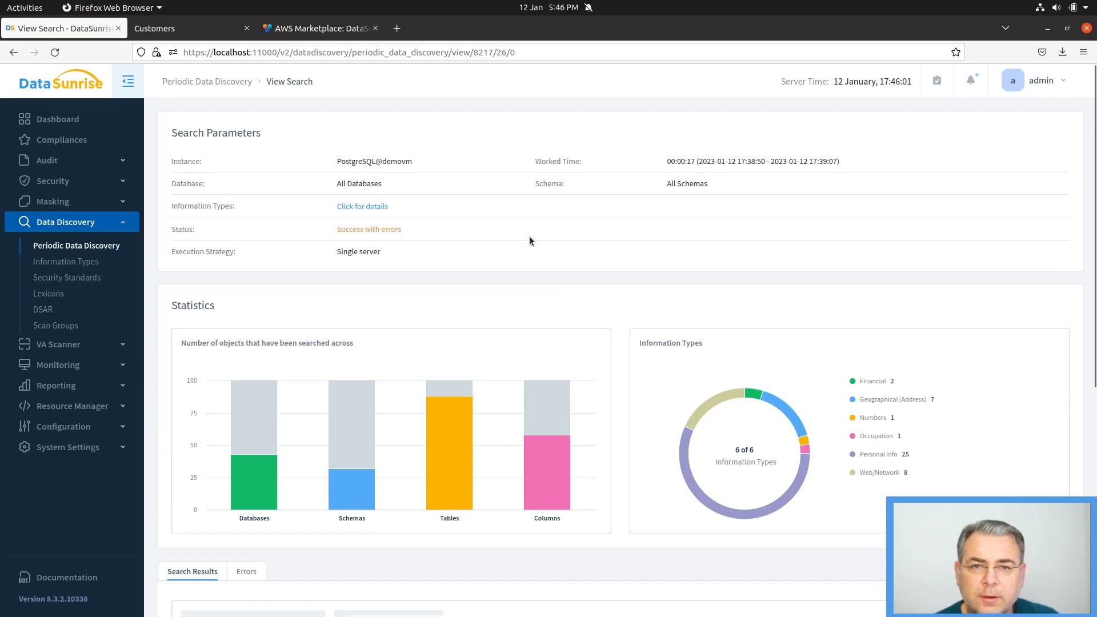
key(alt+Left)
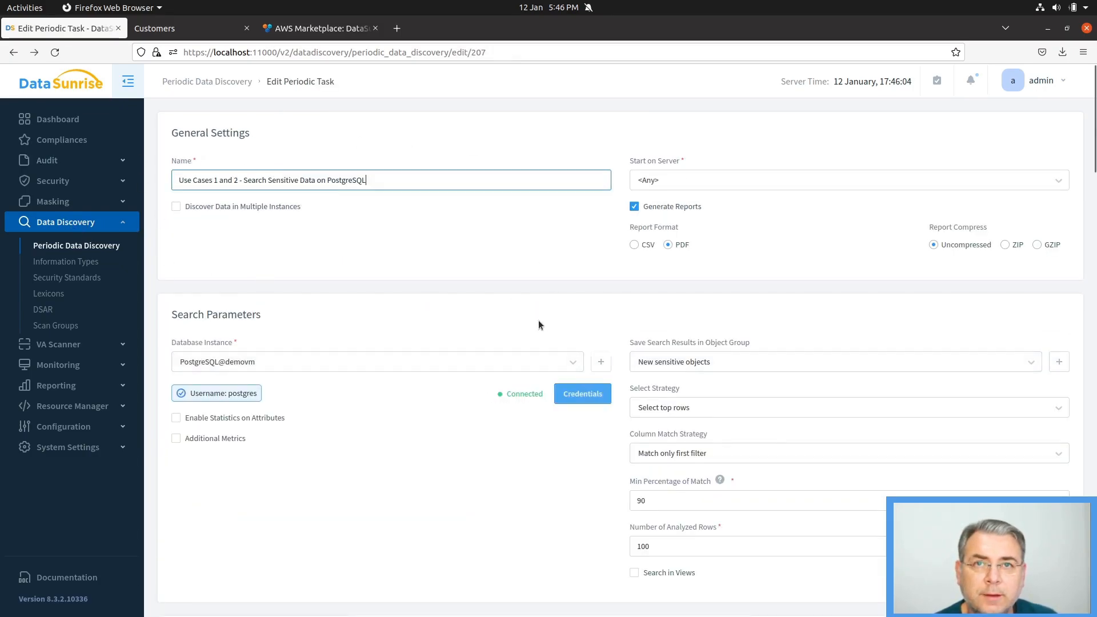
- Review the PostgreSQL task's excluded objects, selected security standards, export options and startup frequency
scroll(458, 313, down, 10)
scroll(457, 310, down, 9)
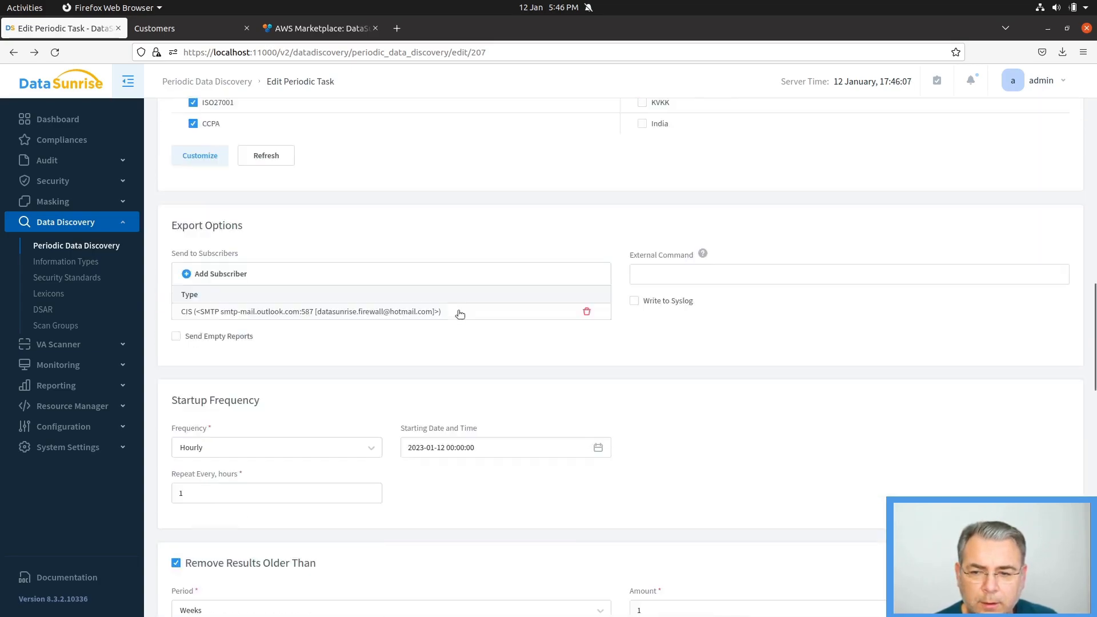
scroll(459, 313, up, 11)
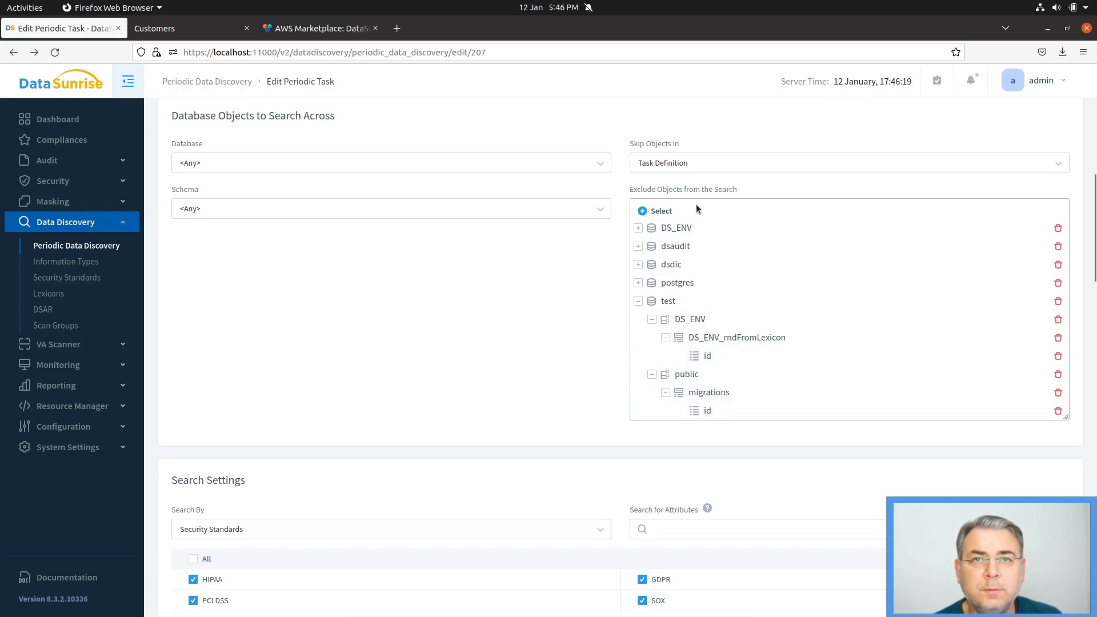
scroll(543, 293, down, 7)
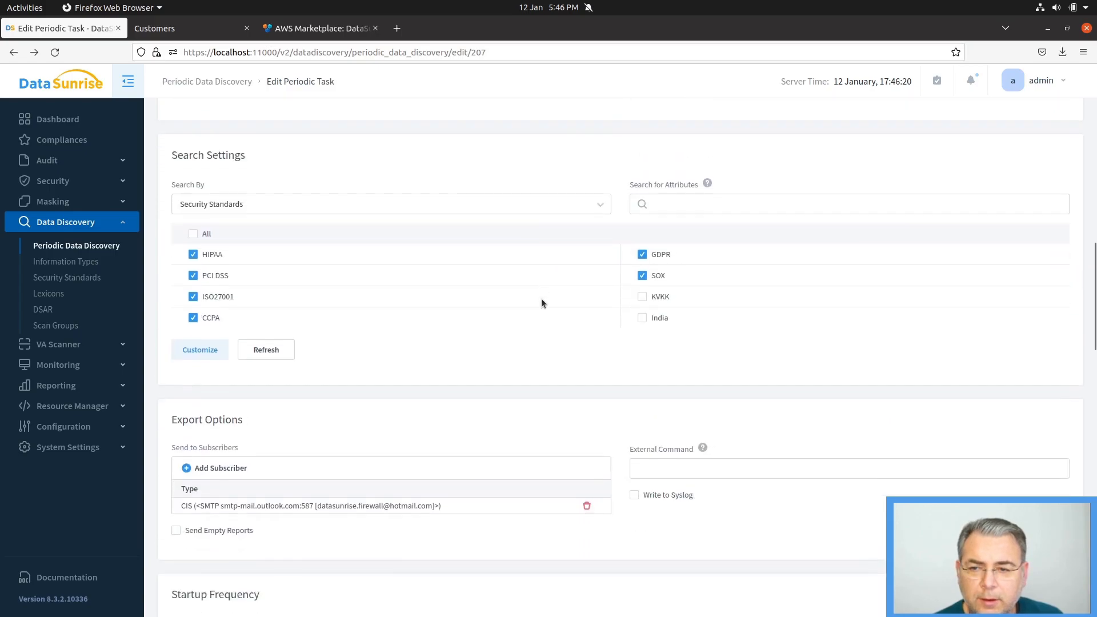
scroll(541, 302, down, 3)
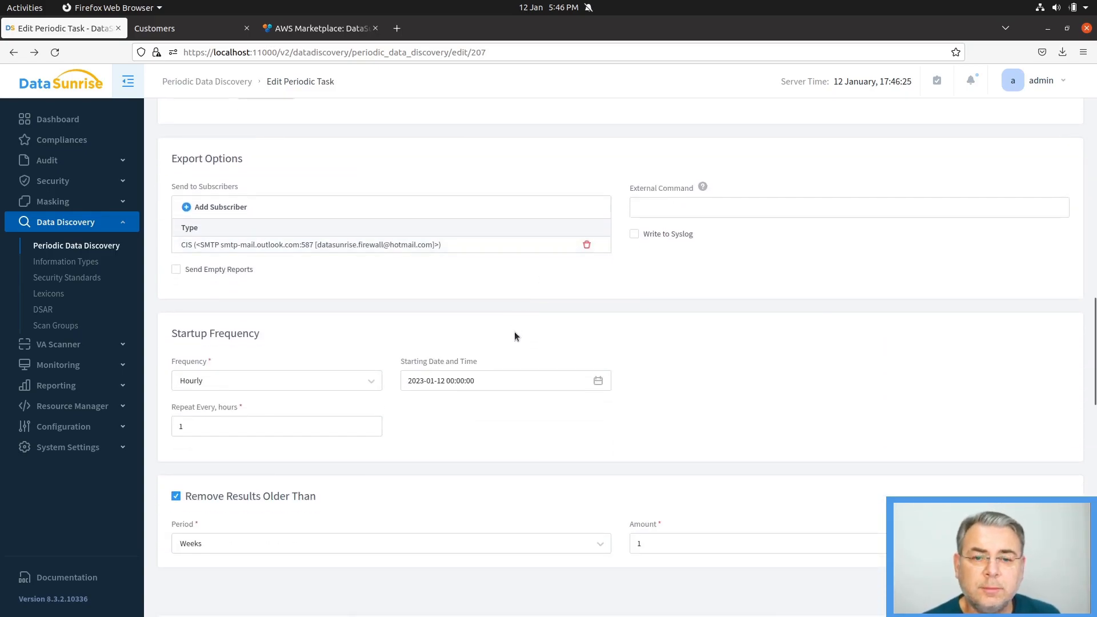
- Download the report of the completed PostgreSQL discovery run and look through its first results
scroll(515, 333, down, 7)
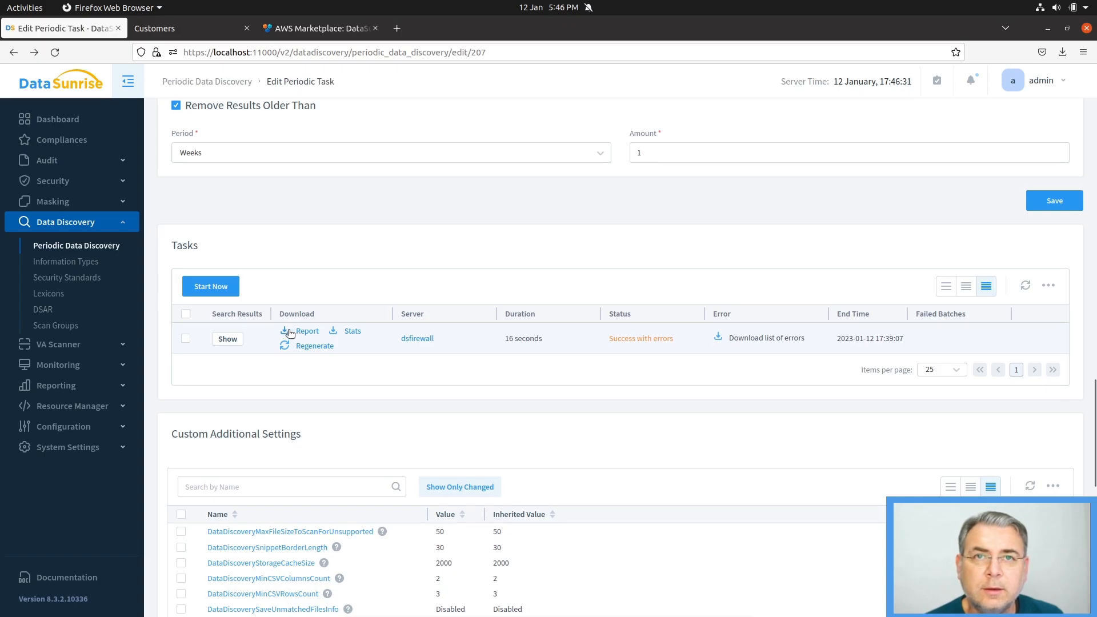
click(290, 331)
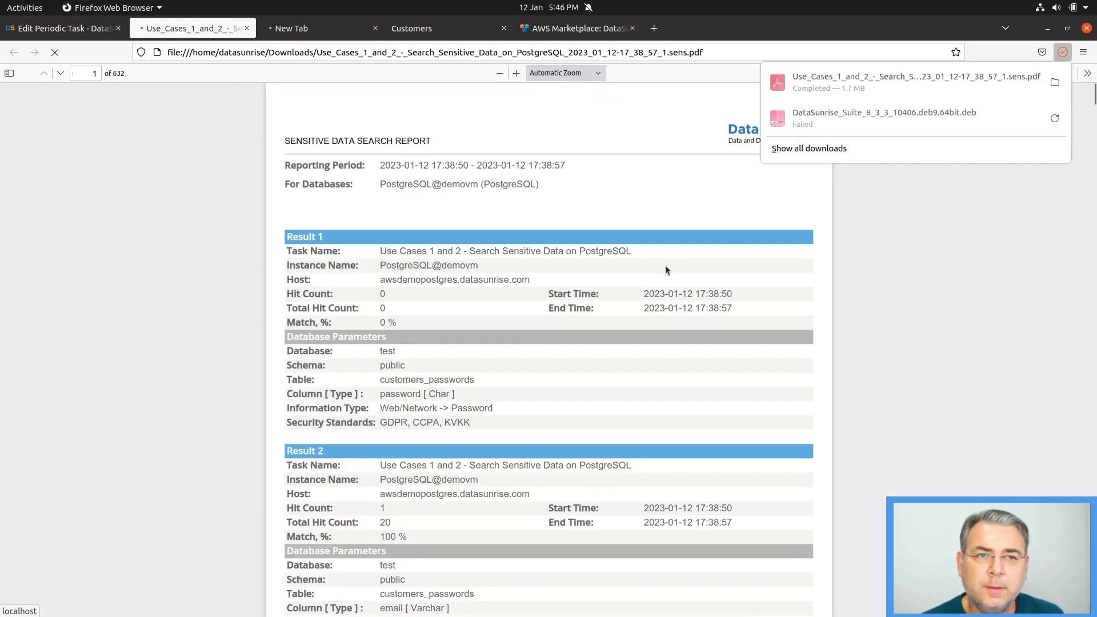
click(888, 418)
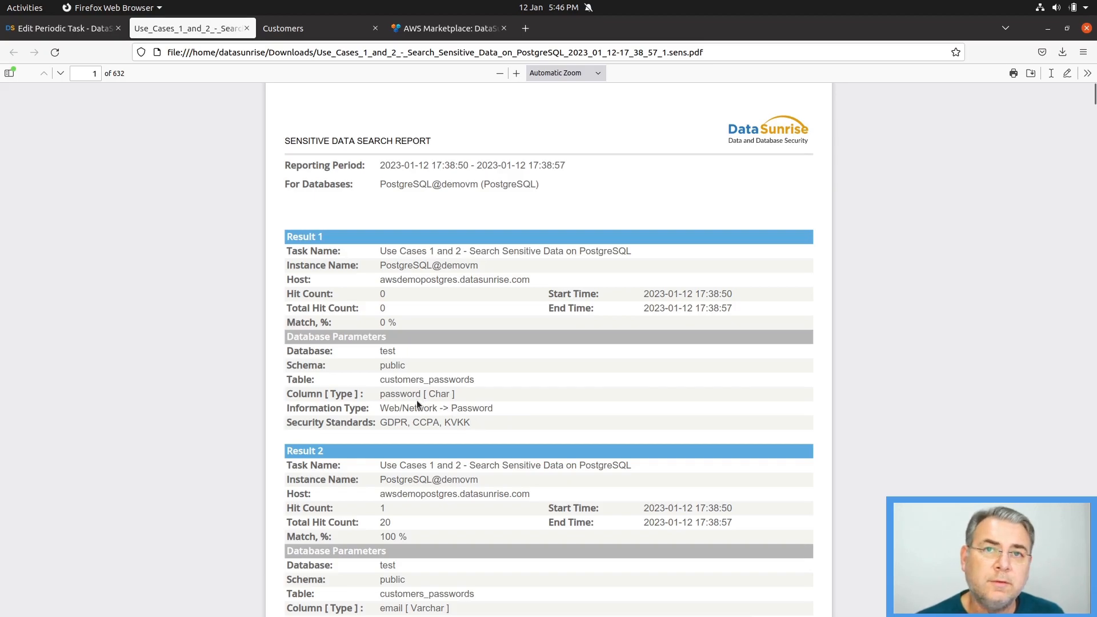
scroll(417, 402, down, 3)
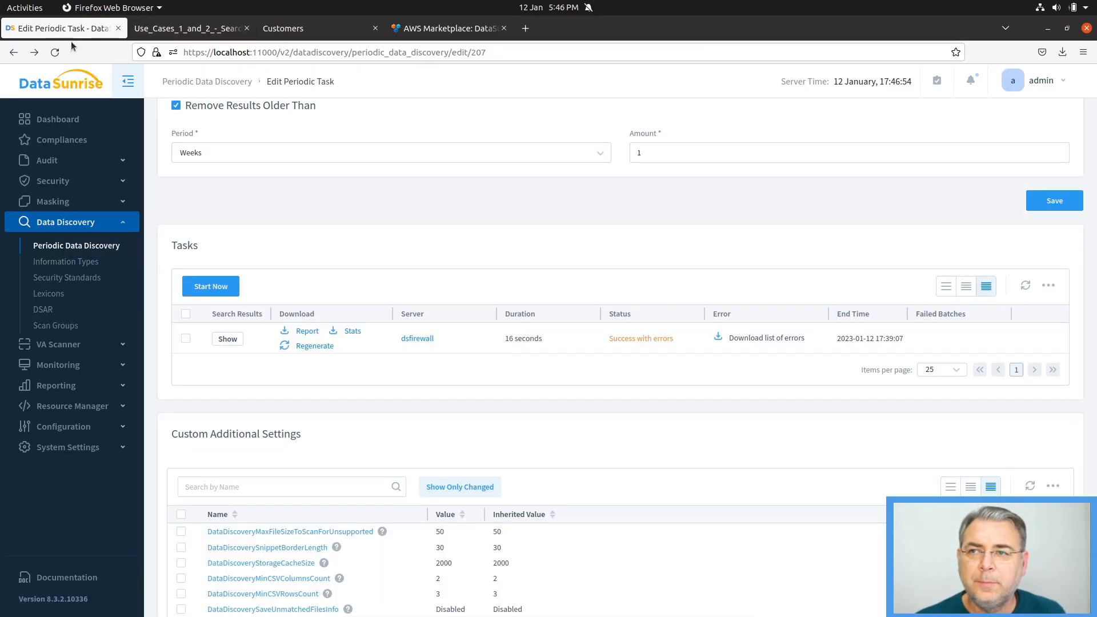
- Return to the list of periodic data discovery tasks and open the Discover S3 demo task
click(62, 28)
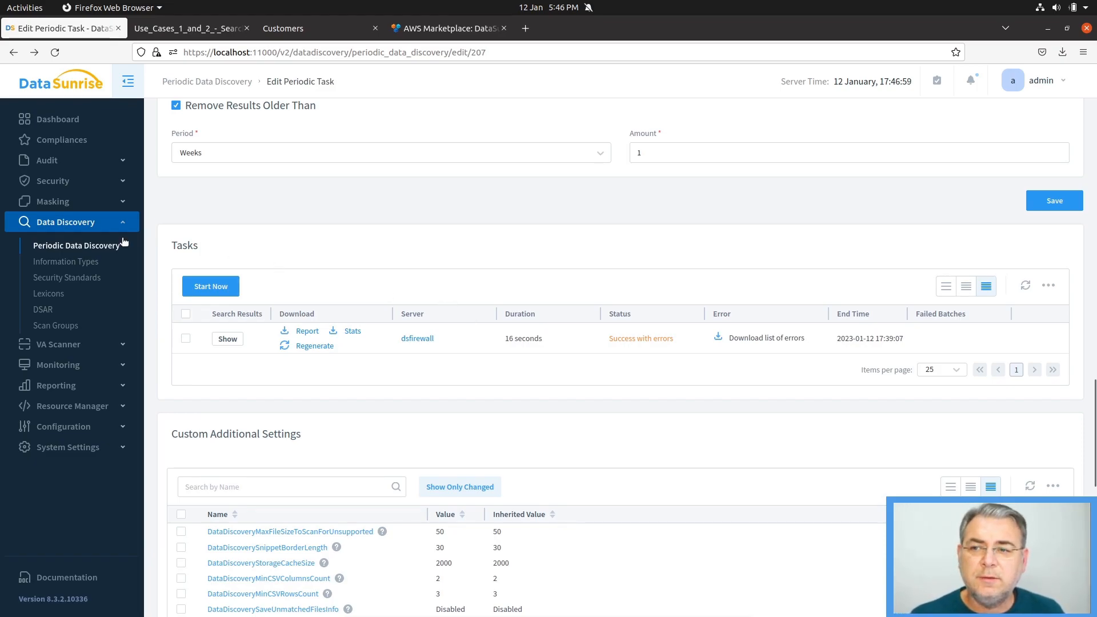
click(103, 247)
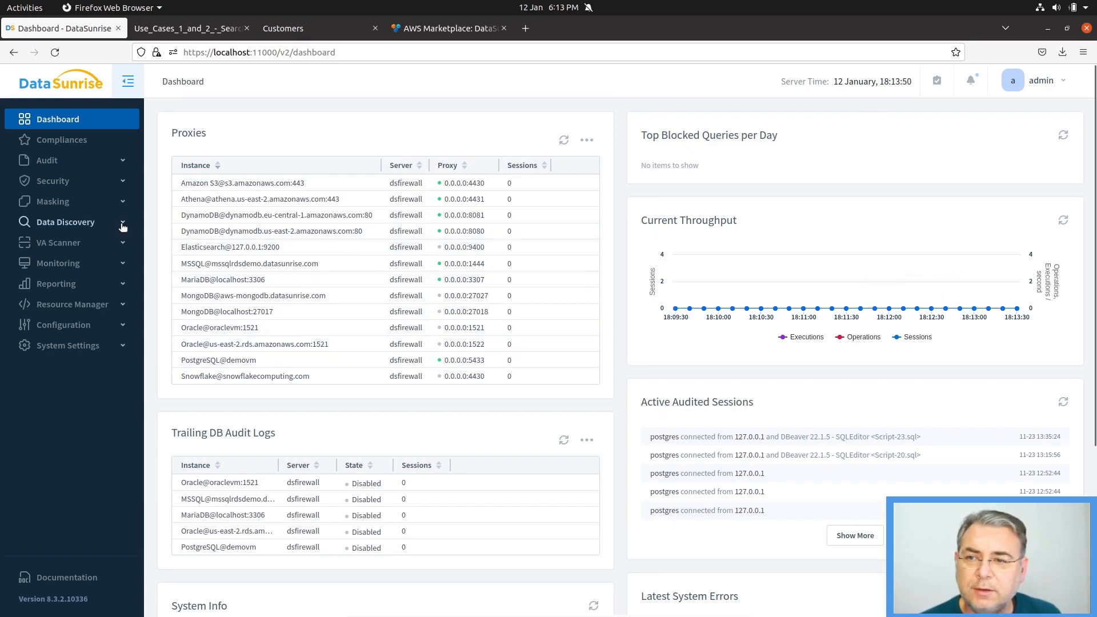
click(65, 222)
click(71, 246)
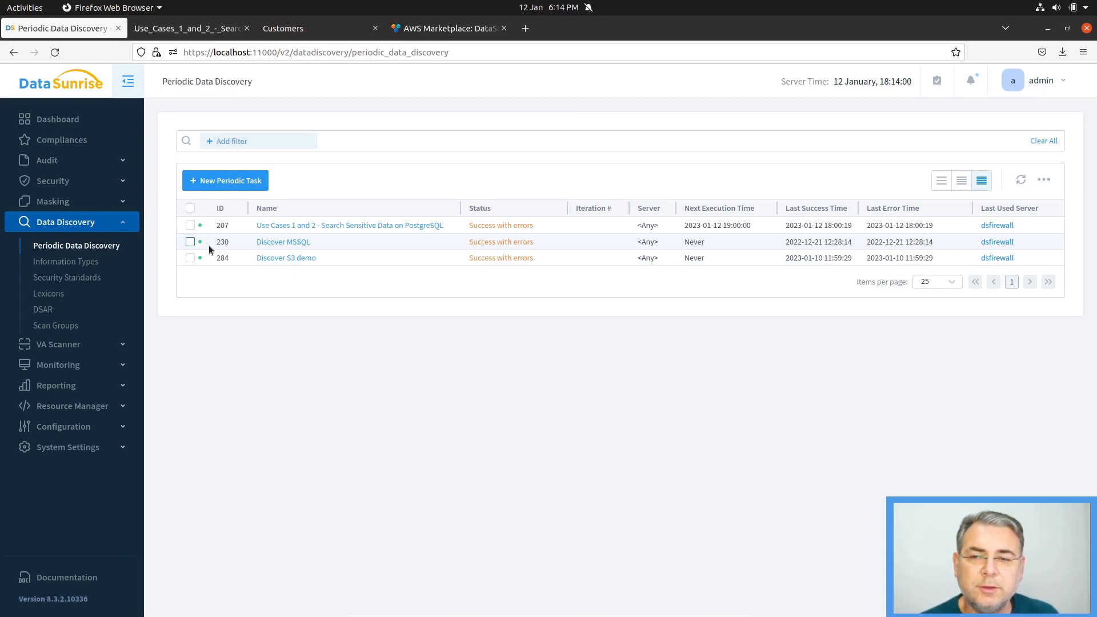
click(290, 259)
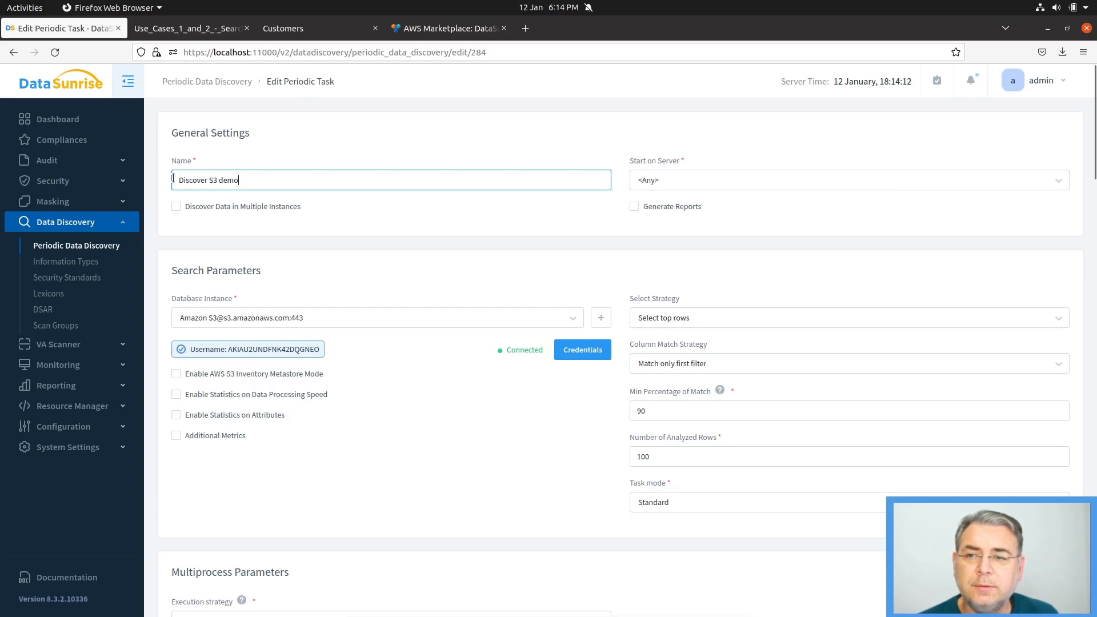
drag(178, 180, 274, 179)
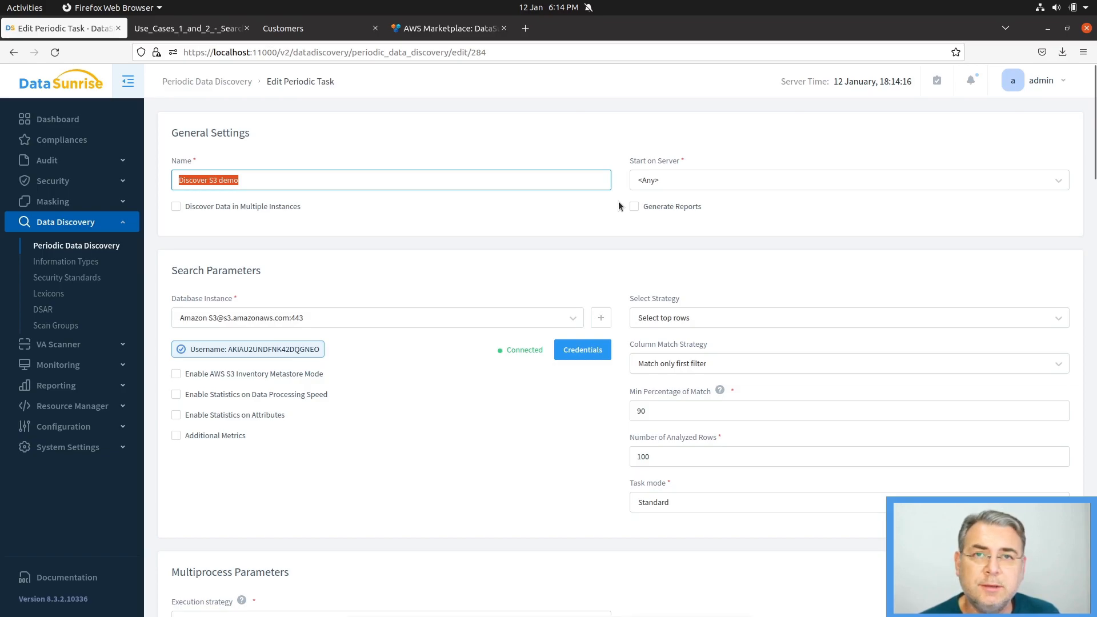
- Check the S3 task's select strategy options, minimum percentage of match and number of analyzed rows
scroll(451, 257, down, 3)
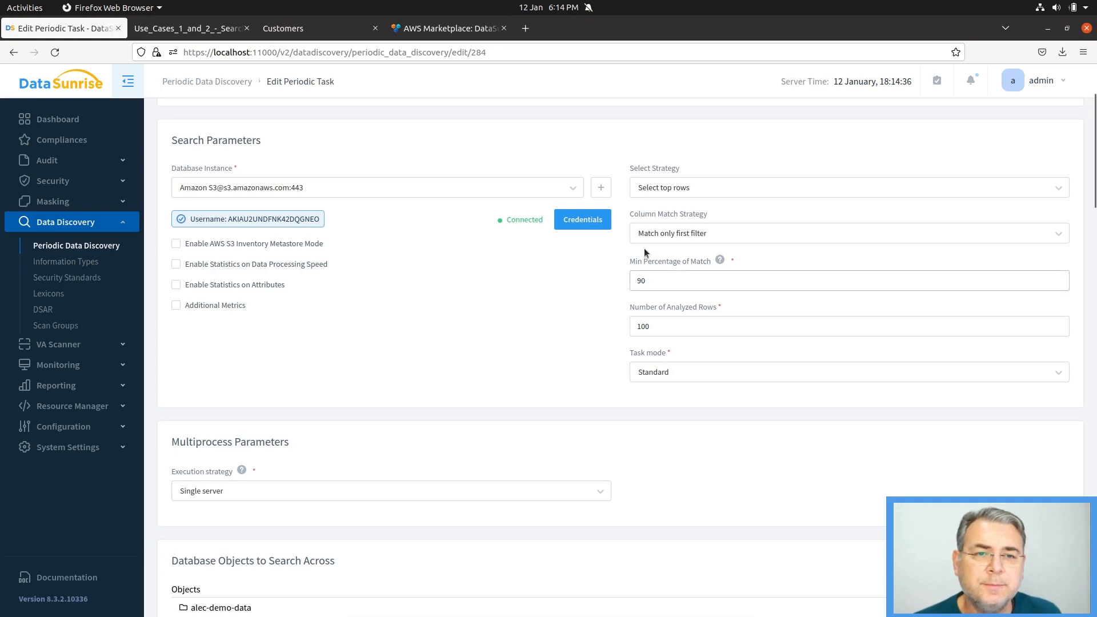
click(642, 190)
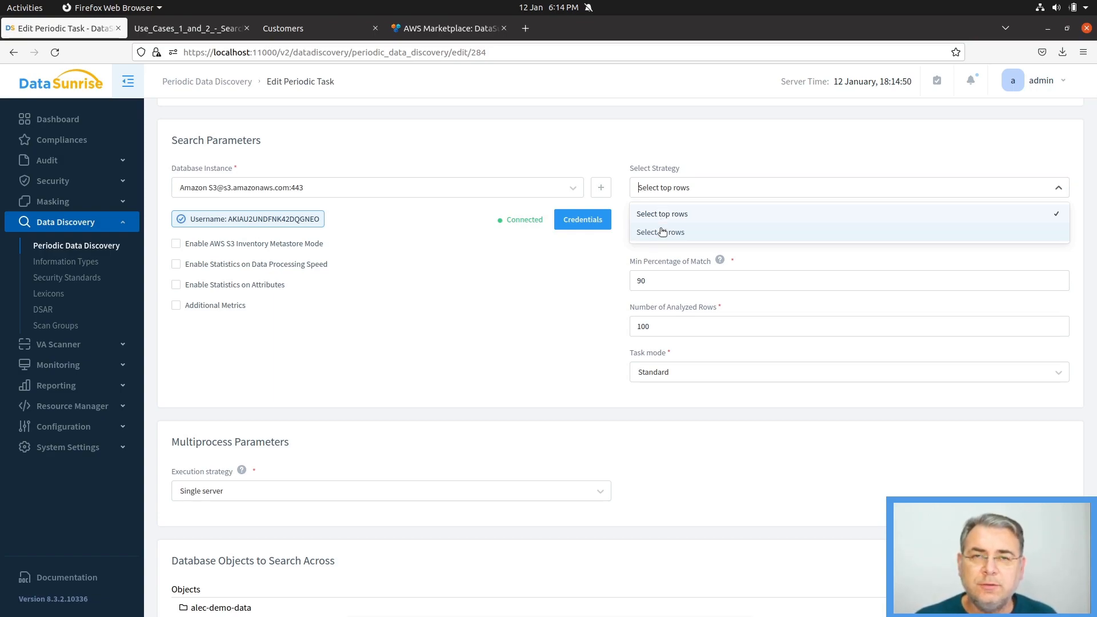
click(665, 284)
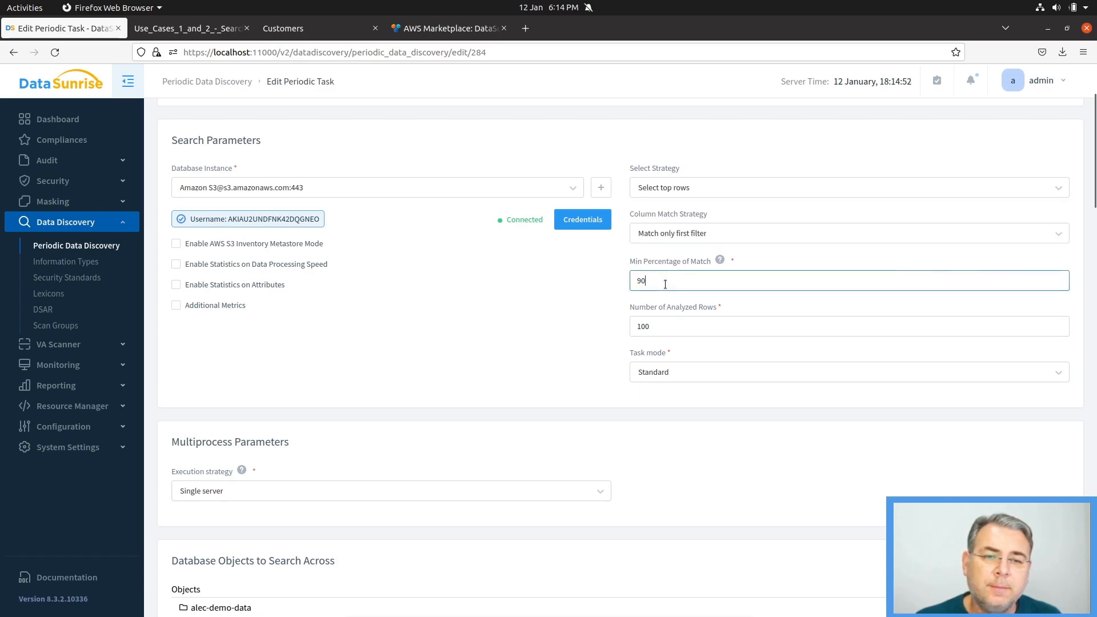
drag(666, 283, 630, 279)
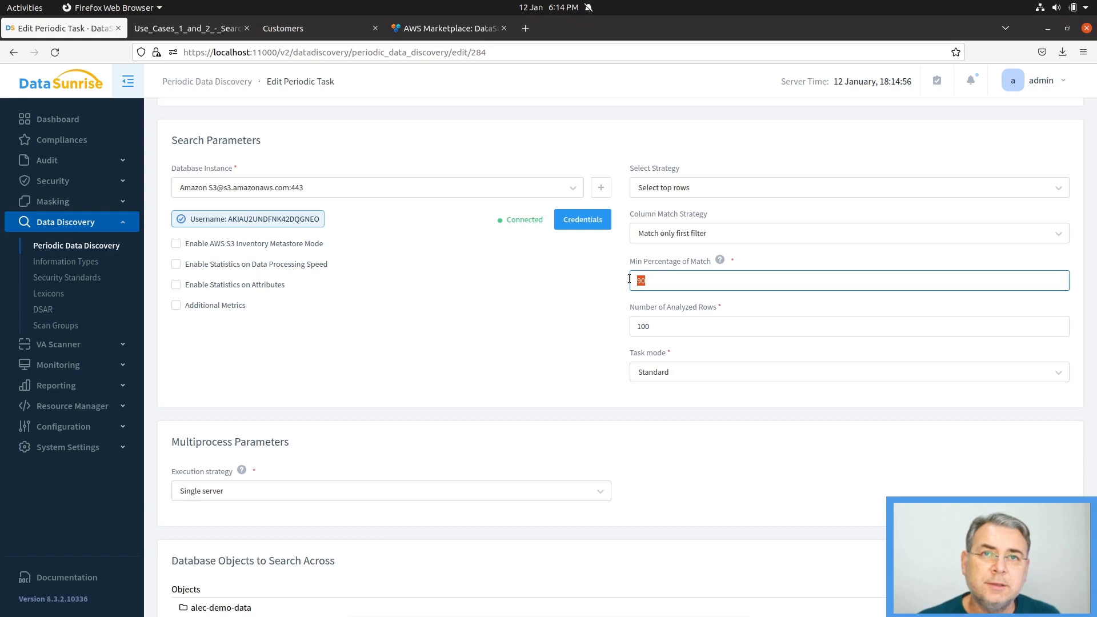
drag(681, 326, 625, 327)
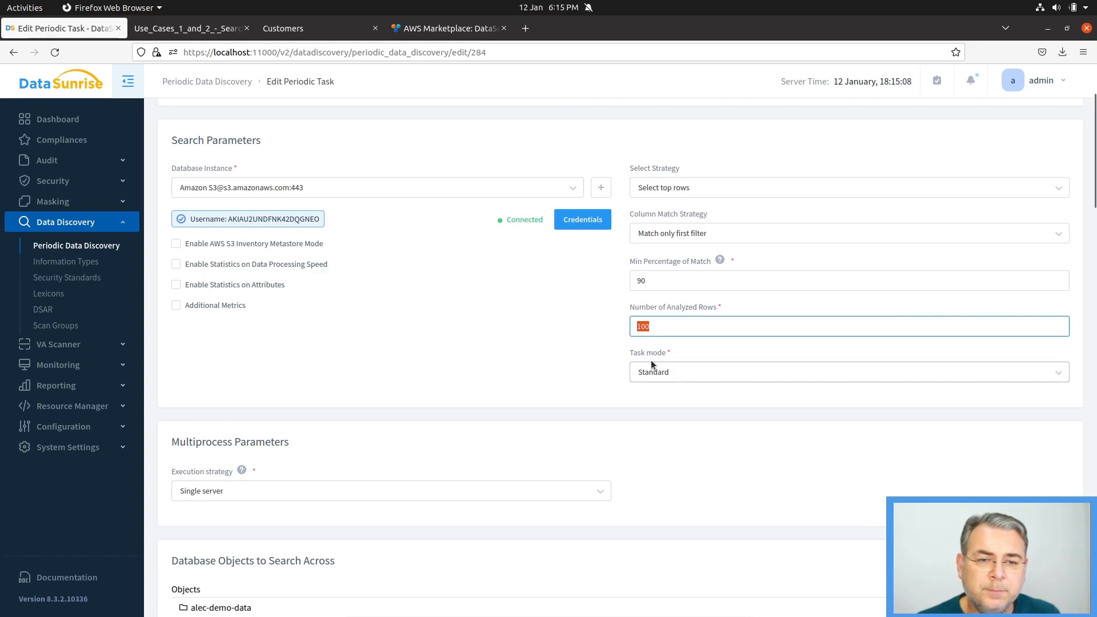
click(573, 351)
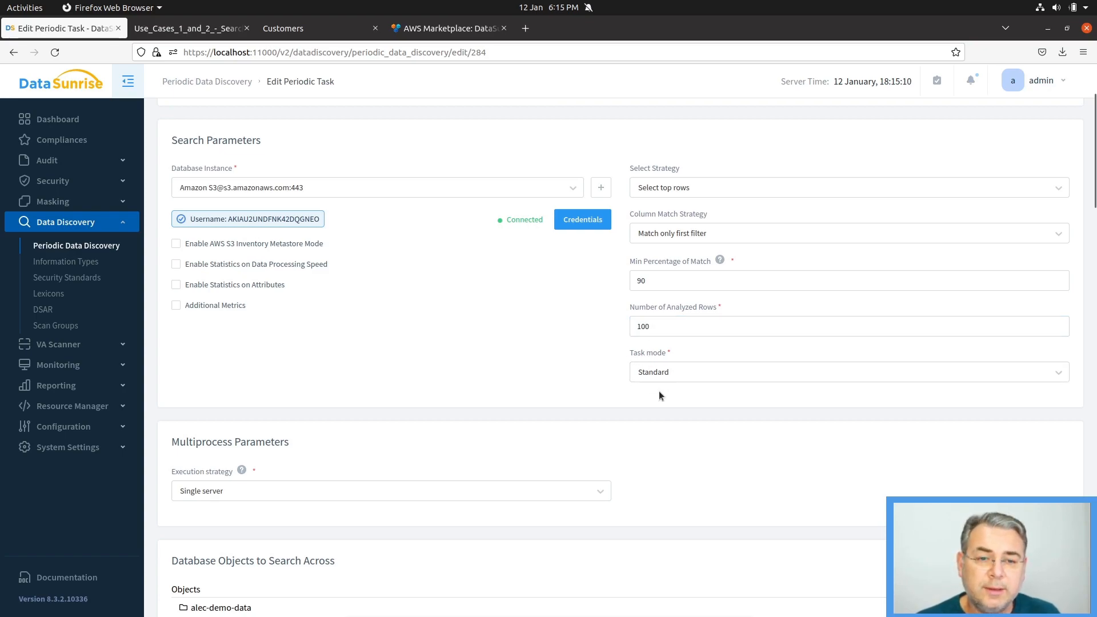
- Check which task modes the S3 discovery offers and how they relate to the number of analyzed rows
click(641, 375)
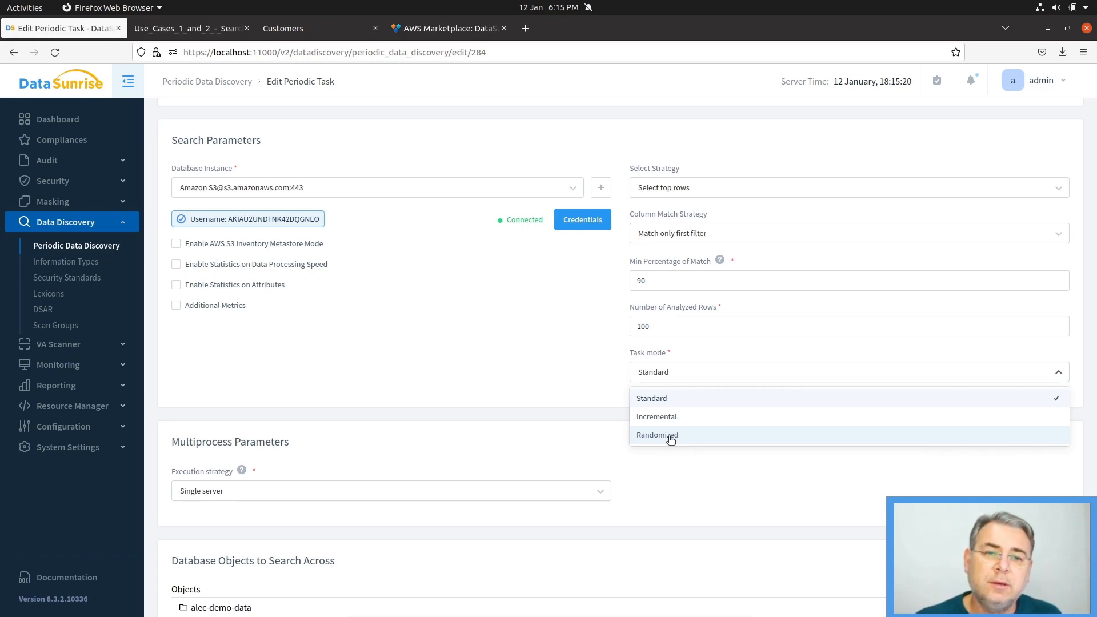
click(664, 326)
drag(663, 326, 610, 327)
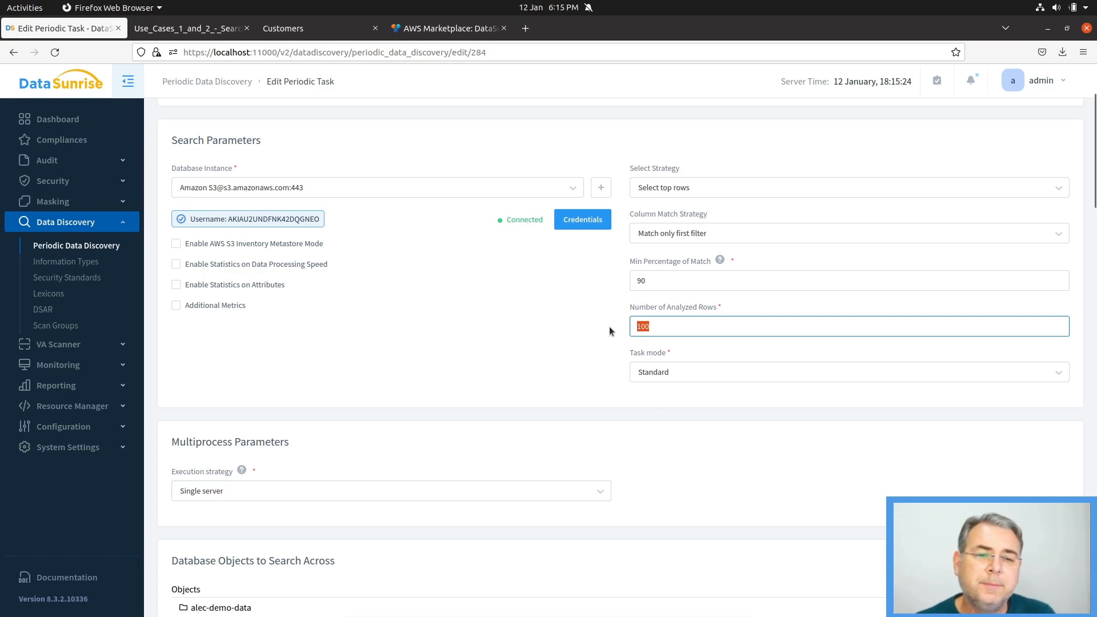
click(680, 376)
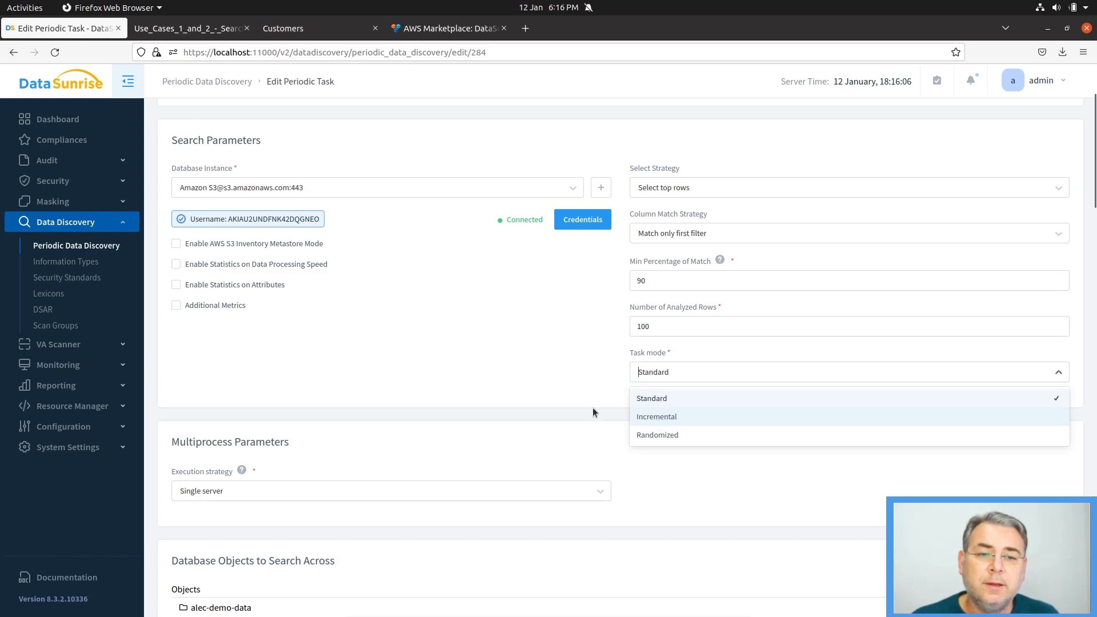
click(547, 375)
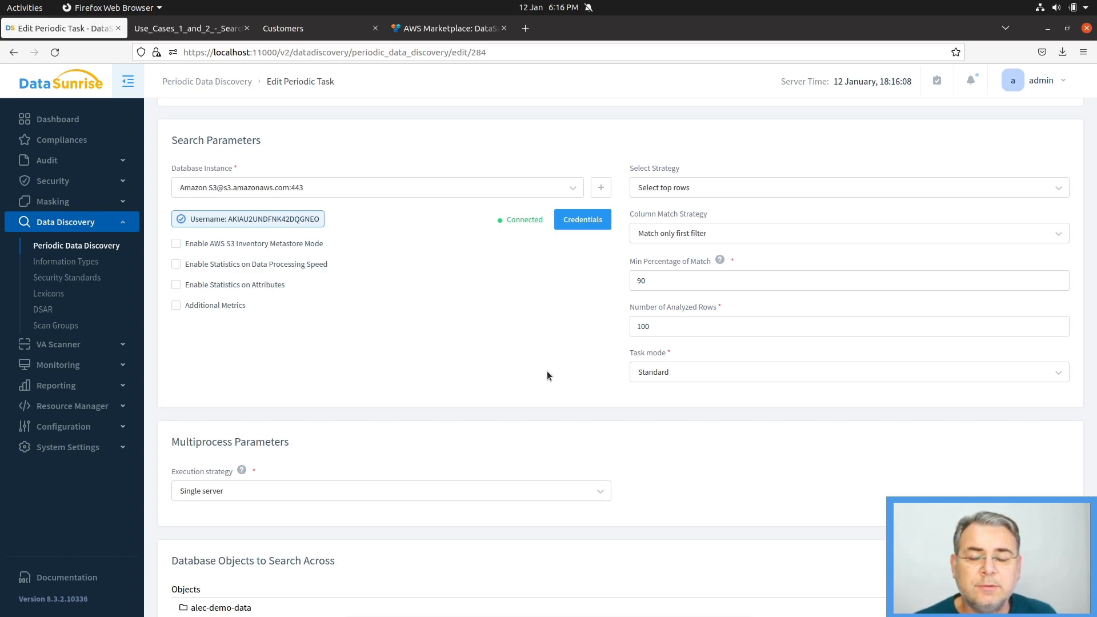
- Check the available execution strategies in the S3 task's multiprocess parameters
scroll(547, 375, down, 5)
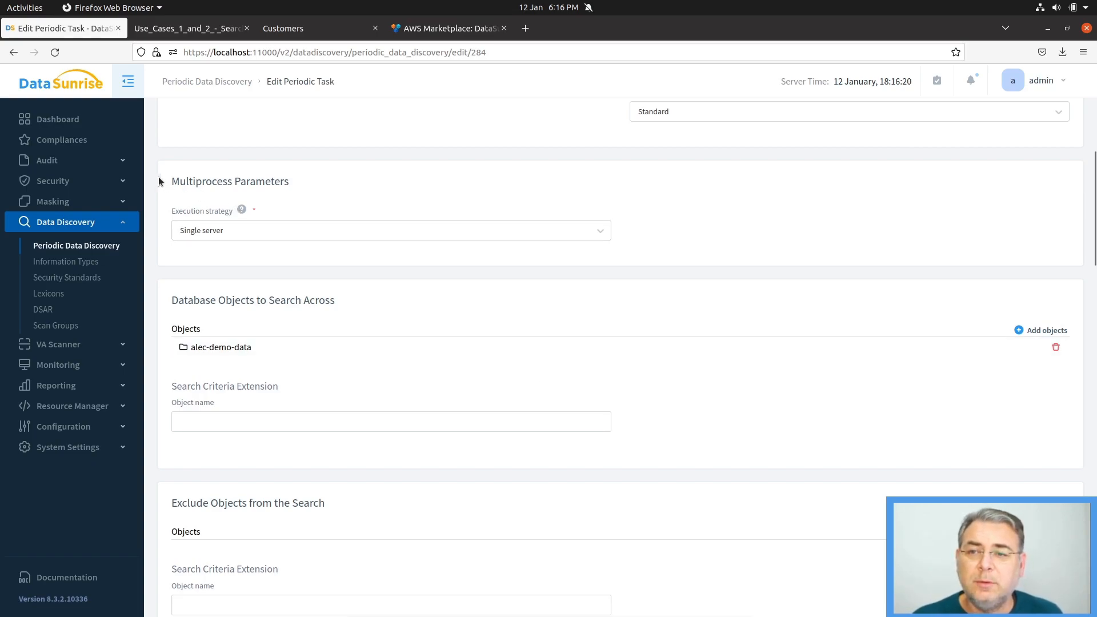
click(190, 232)
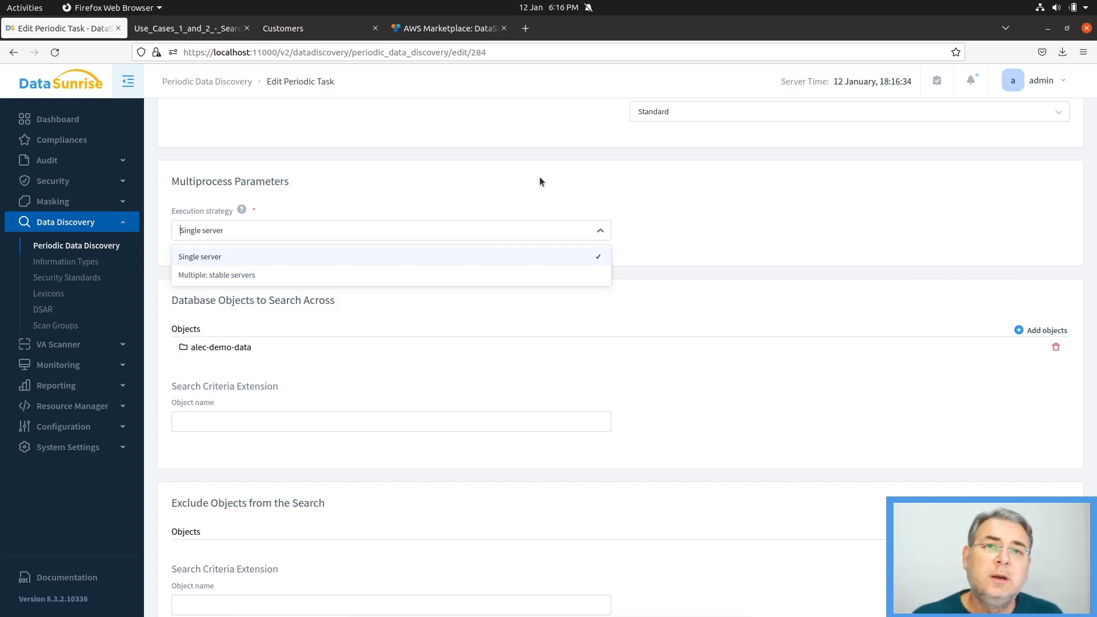
click(655, 198)
- Review the S3 objects to search across and the object name field for extending the search criteria
scroll(654, 194, down, 3)
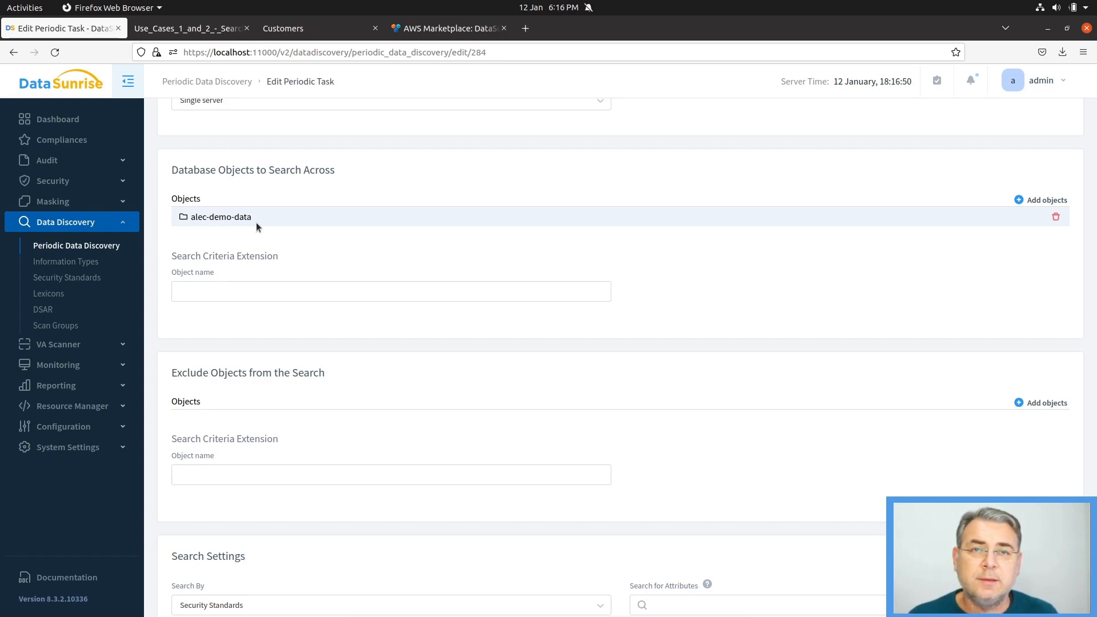
scroll(480, 306, down, 4)
scroll(479, 302, up, 2)
click(203, 228)
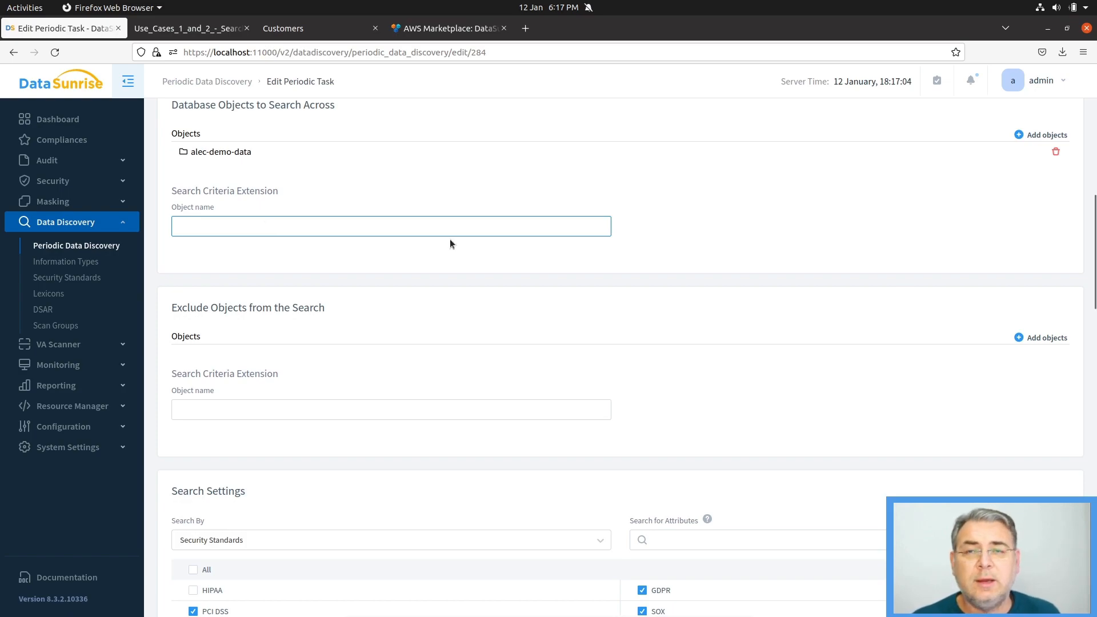
- Review the S3 task's object exclusion fields and check which options its search can be based on
scroll(450, 242, down, 4)
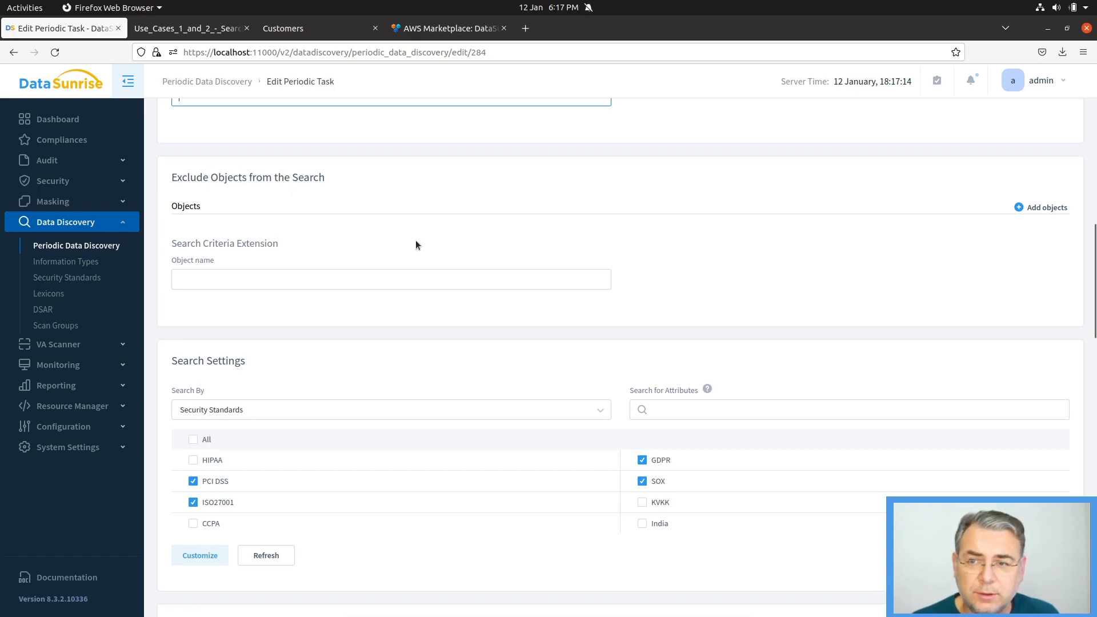
click(183, 278)
scroll(515, 276, down, 1)
scroll(516, 278, down, 2)
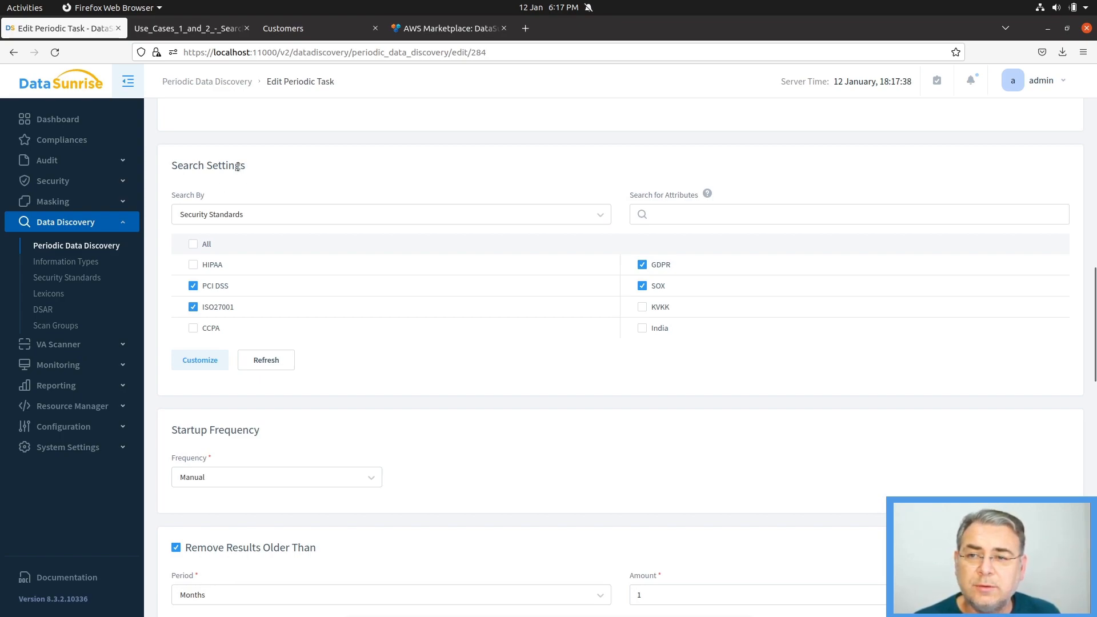
click(228, 212)
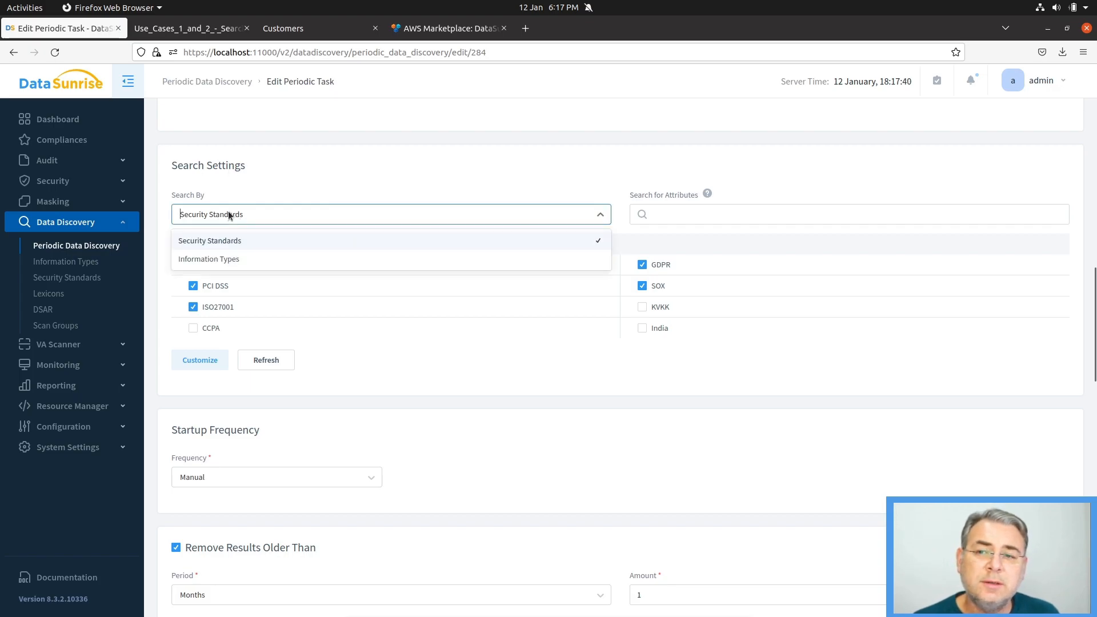
click(333, 167)
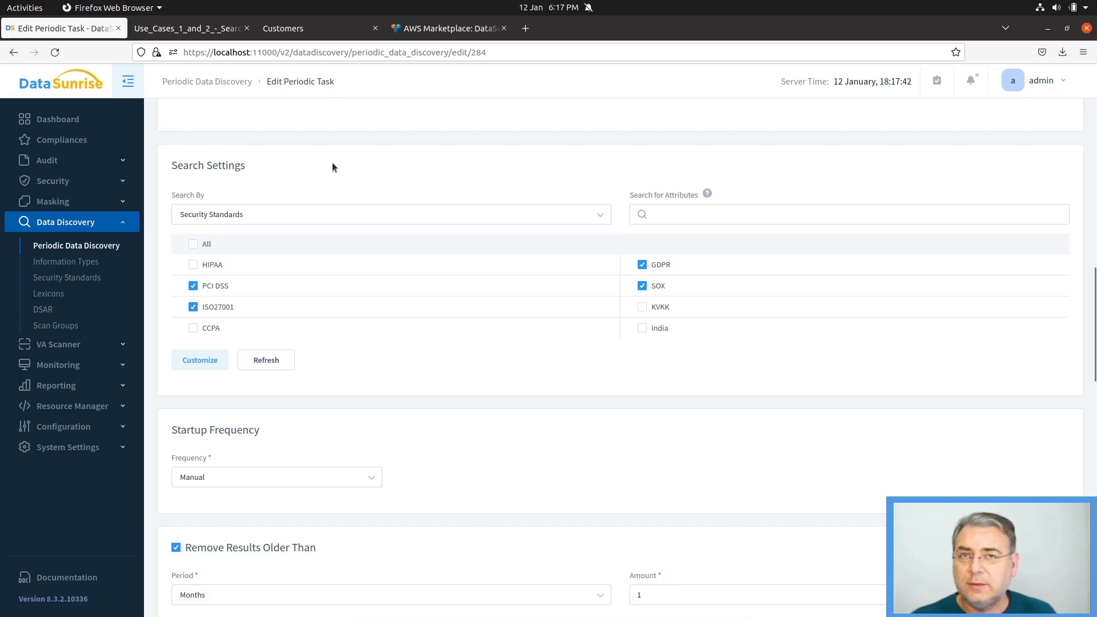
- Start the Discover S3 demo task immediately and open the search results of the new run
scroll(332, 168, down, 5)
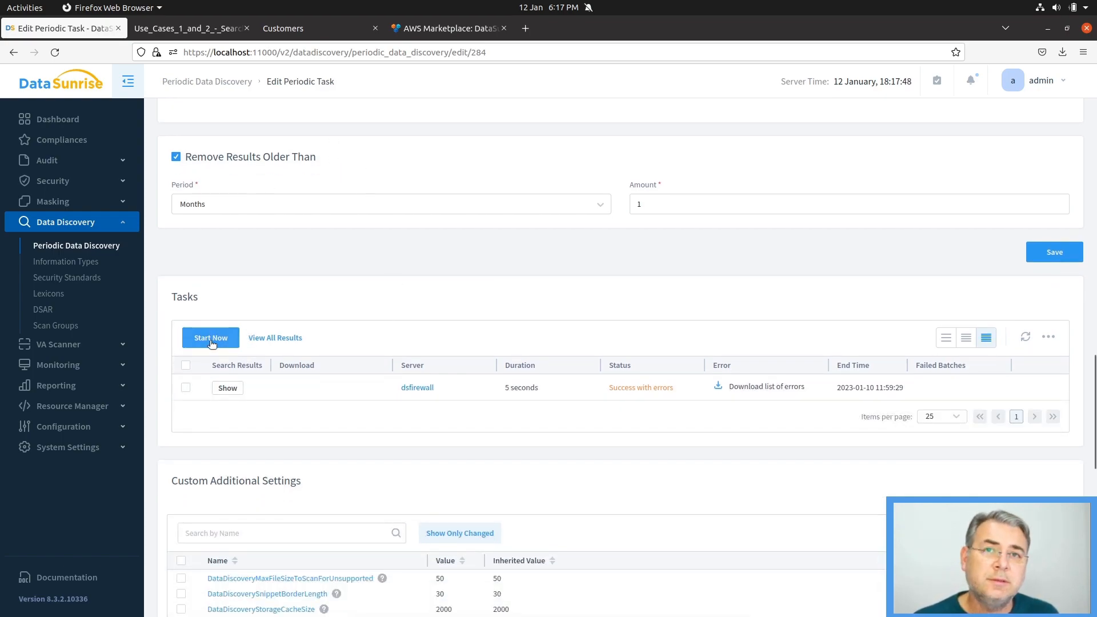
scroll(288, 344, down, 2)
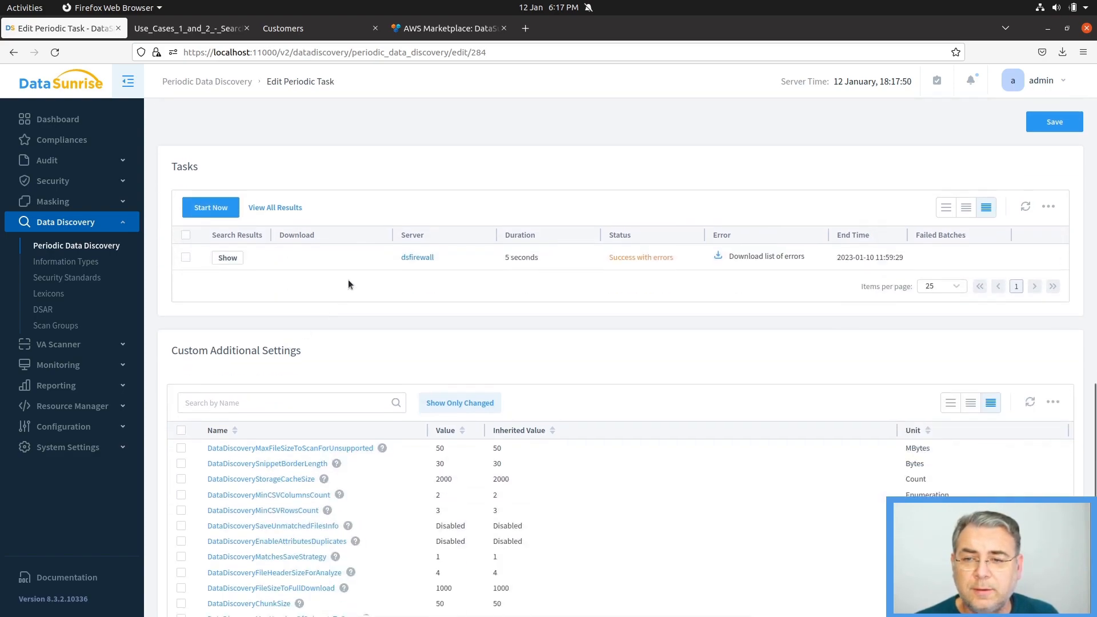
click(207, 212)
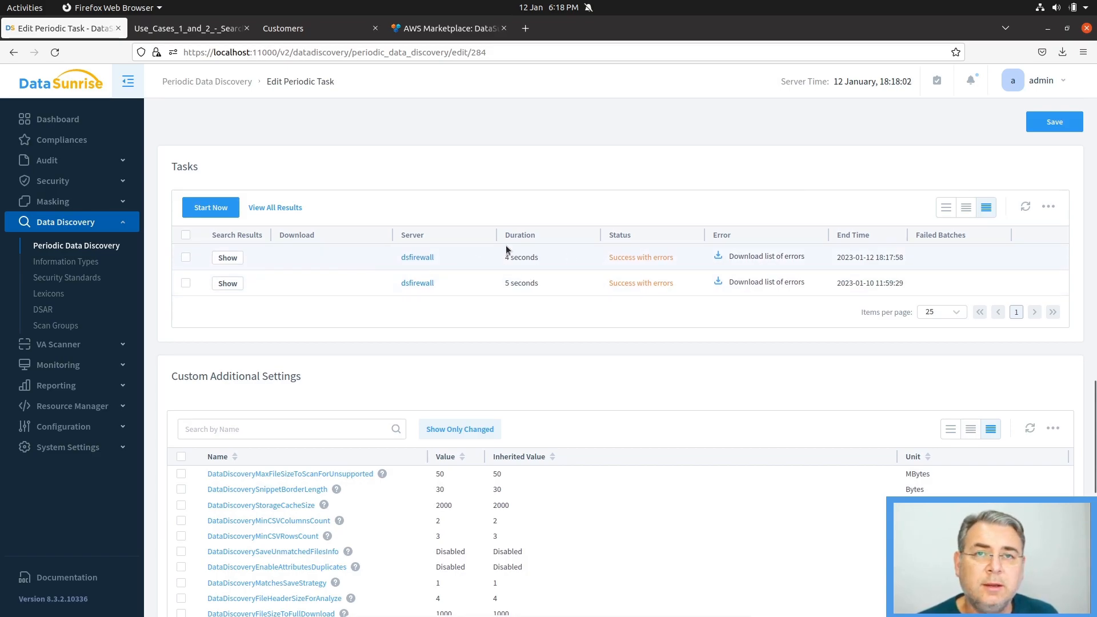
click(228, 258)
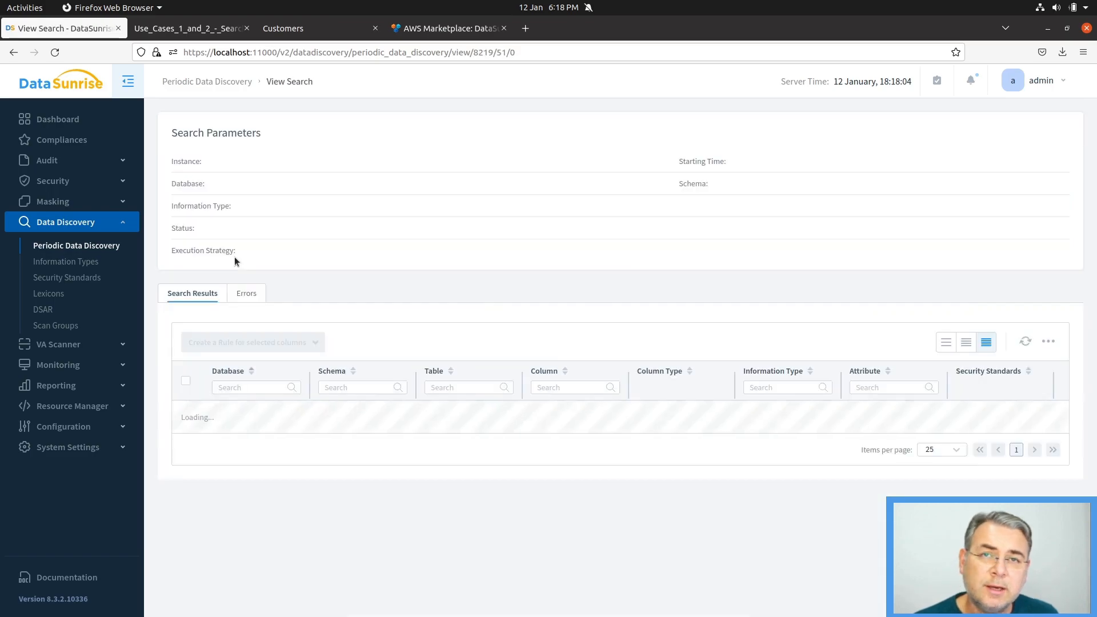
- Review the S3 run's statistics on searched files, columns and information types, including the Geographical (Address) segment, down to the results table
scroll(407, 214, down, 1)
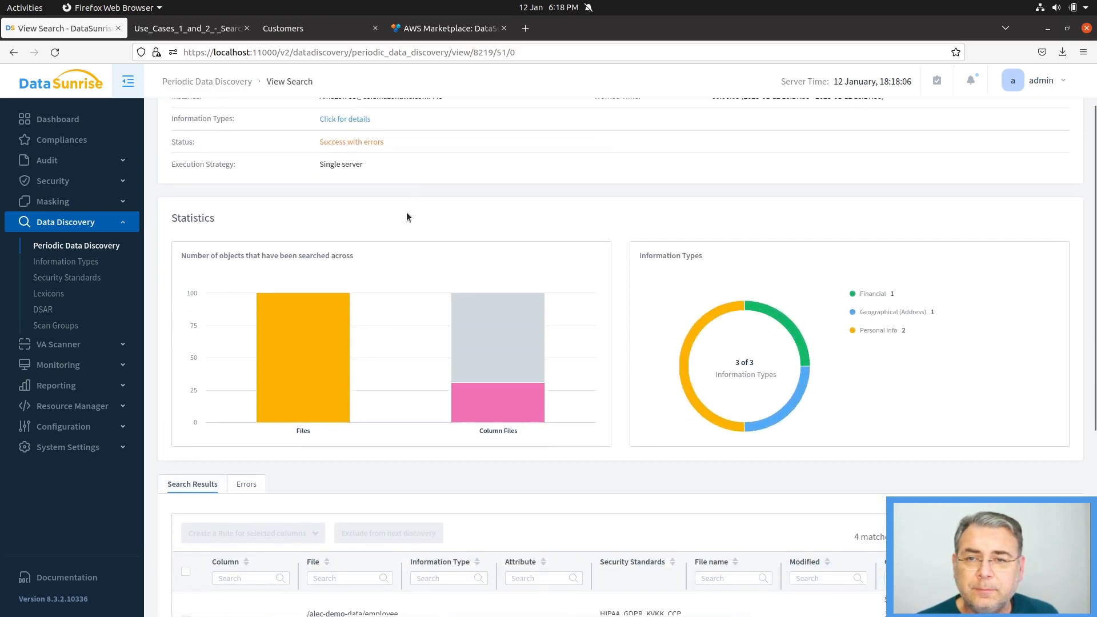
scroll(407, 212, down, 2)
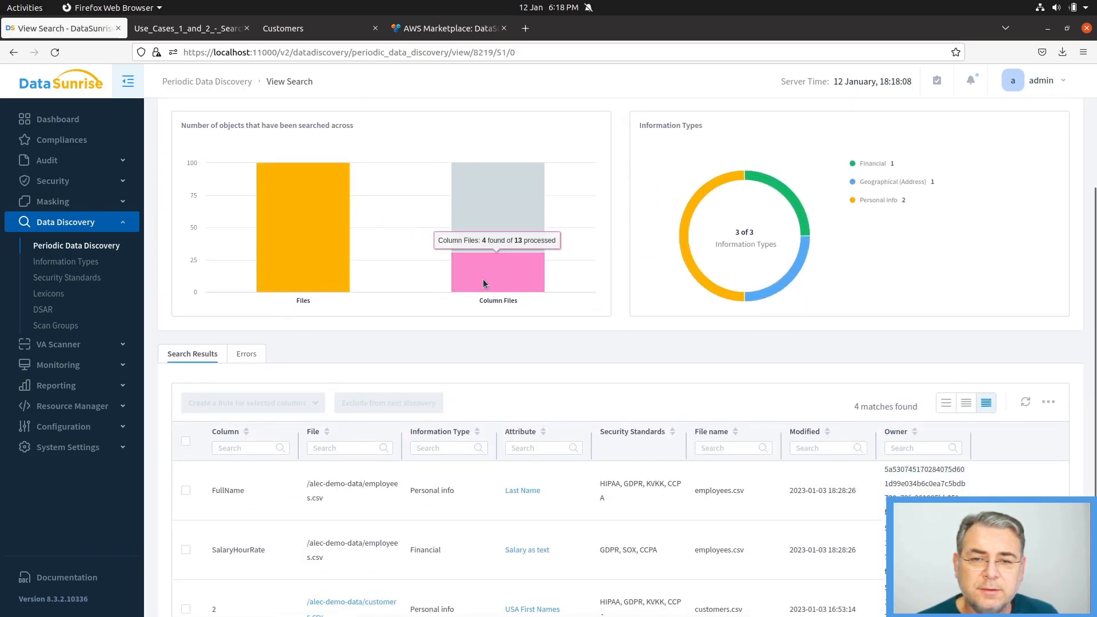
mouse_move(746, 289)
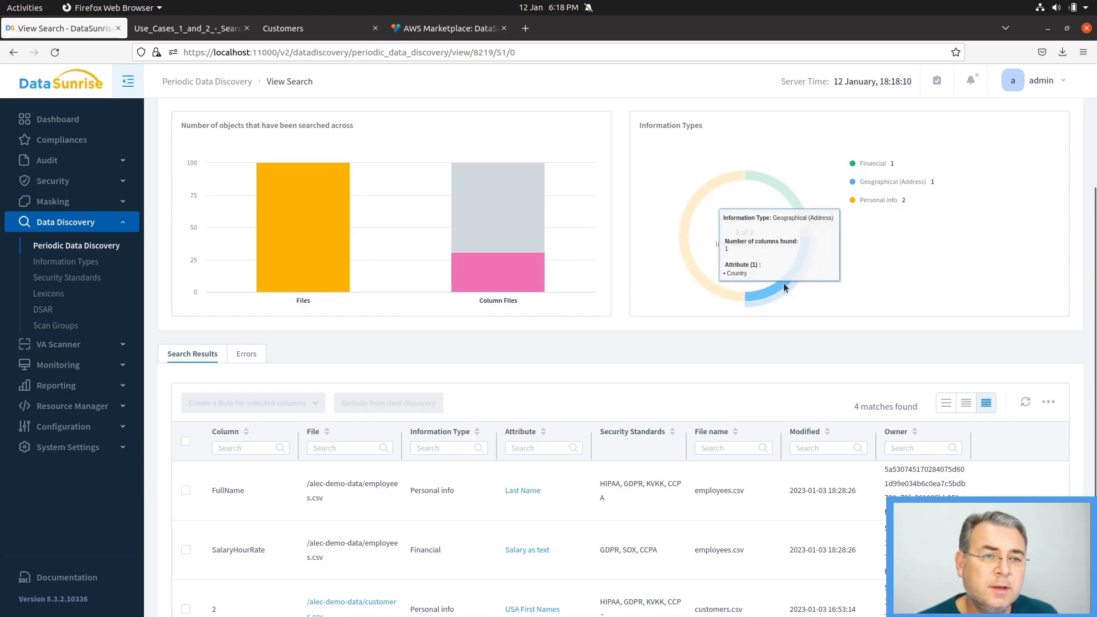
scroll(554, 259, down, 3)
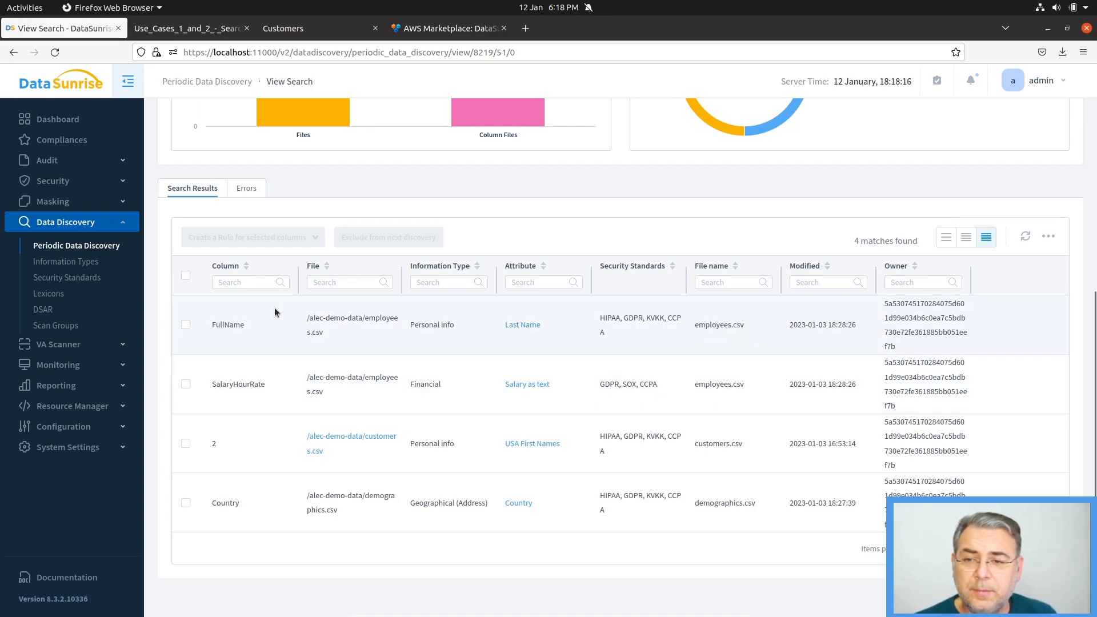
- Select the FullName column result from employees.csv and check which rule types can be created for it
click(186, 325)
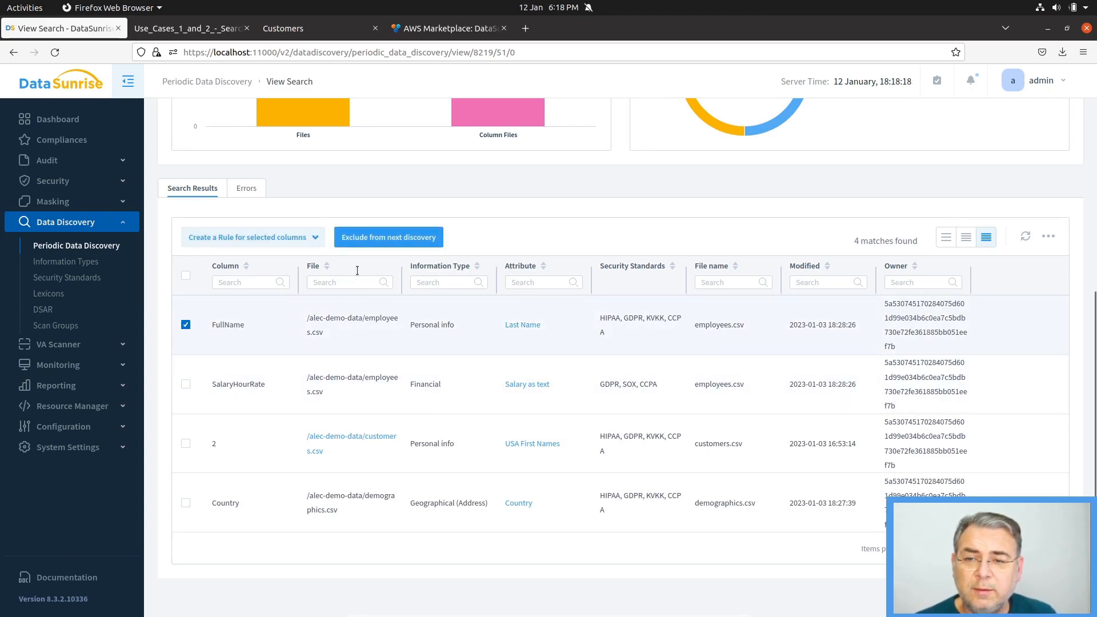
click(237, 238)
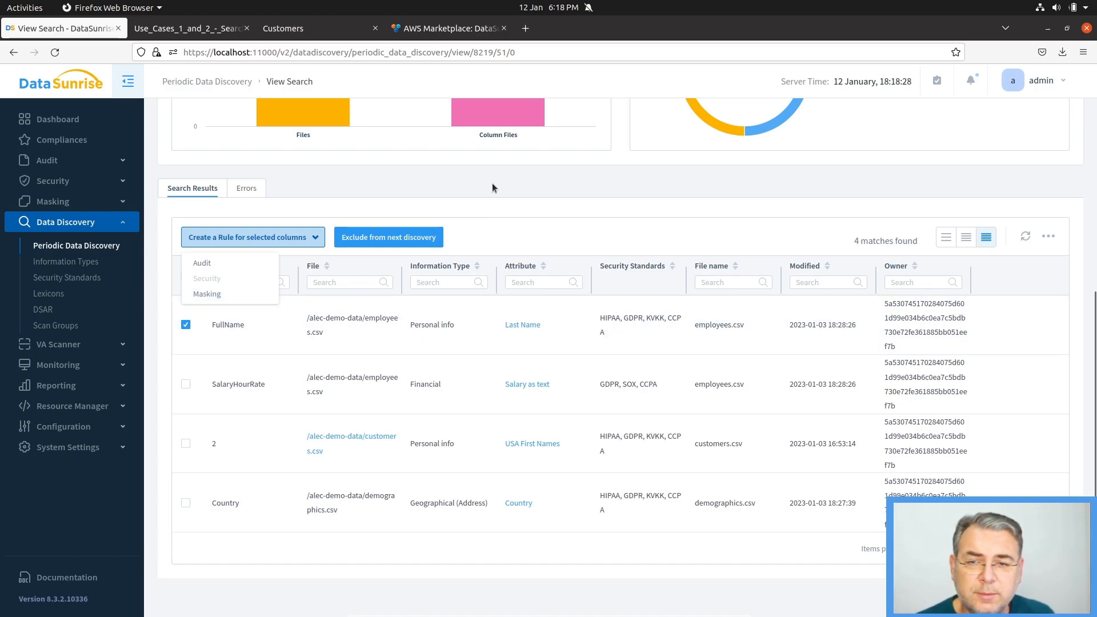
click(502, 199)
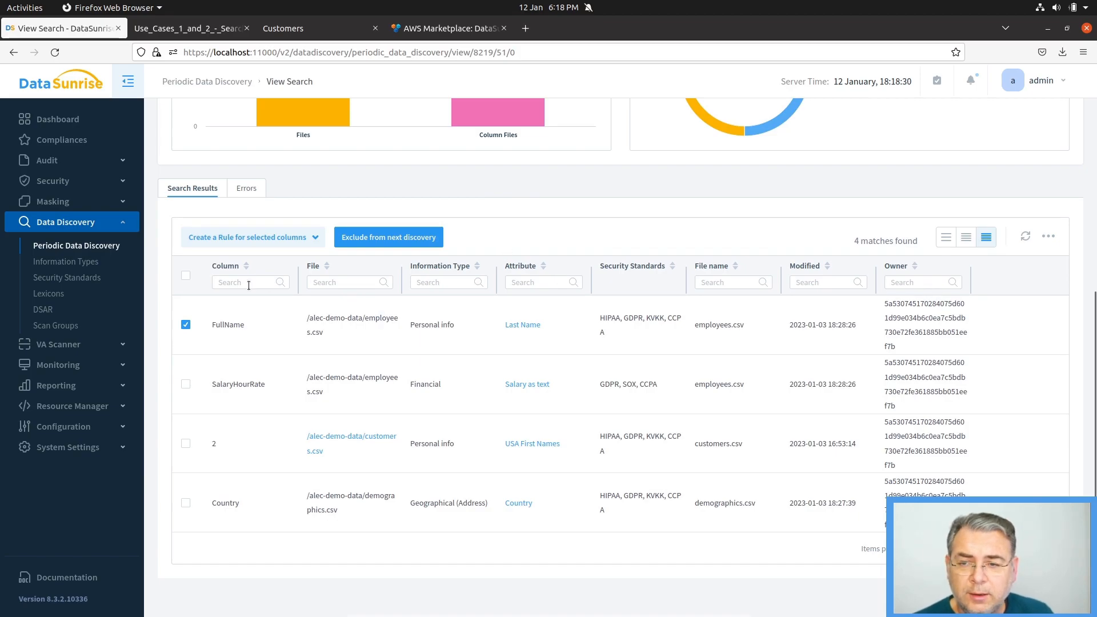
- Examine the Column, File and Attribute search fields available for filtering the S3 search results
click(227, 284)
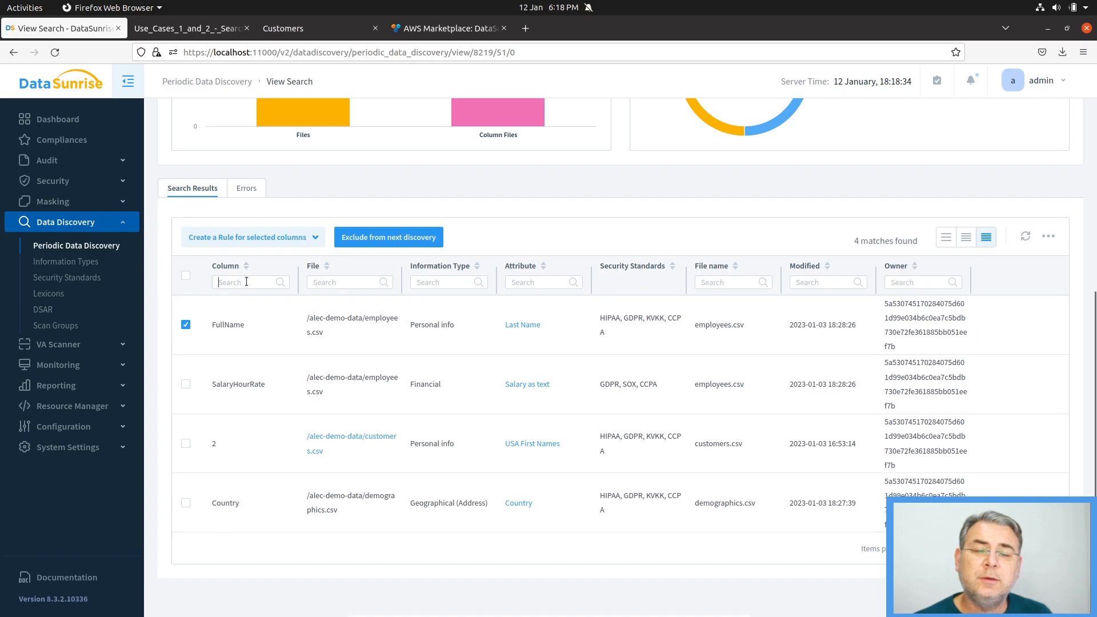
click(348, 282)
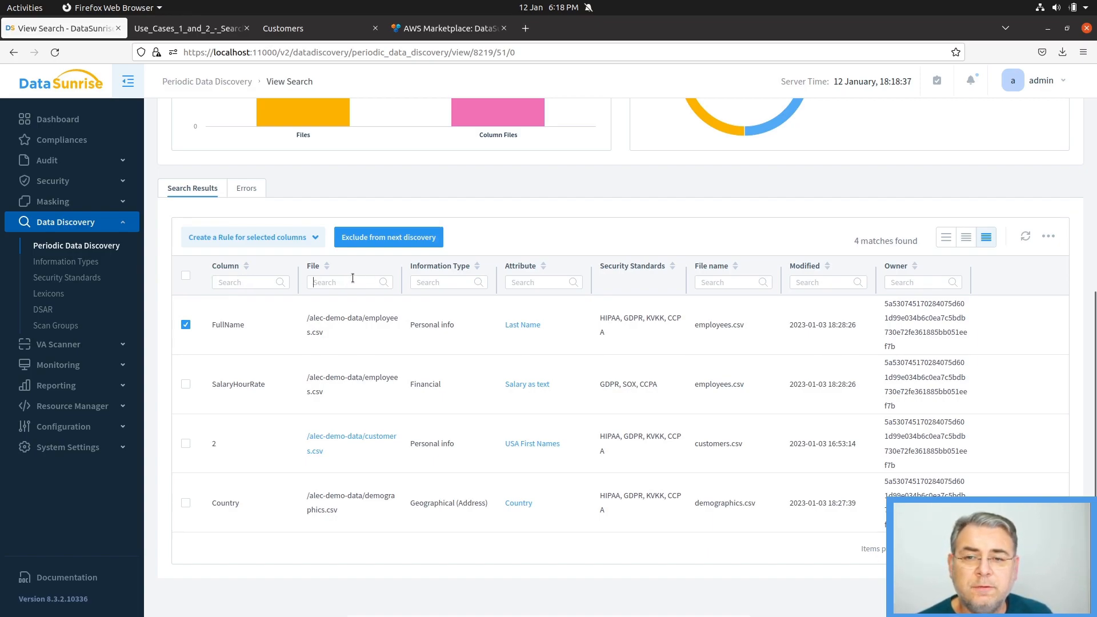
click(520, 279)
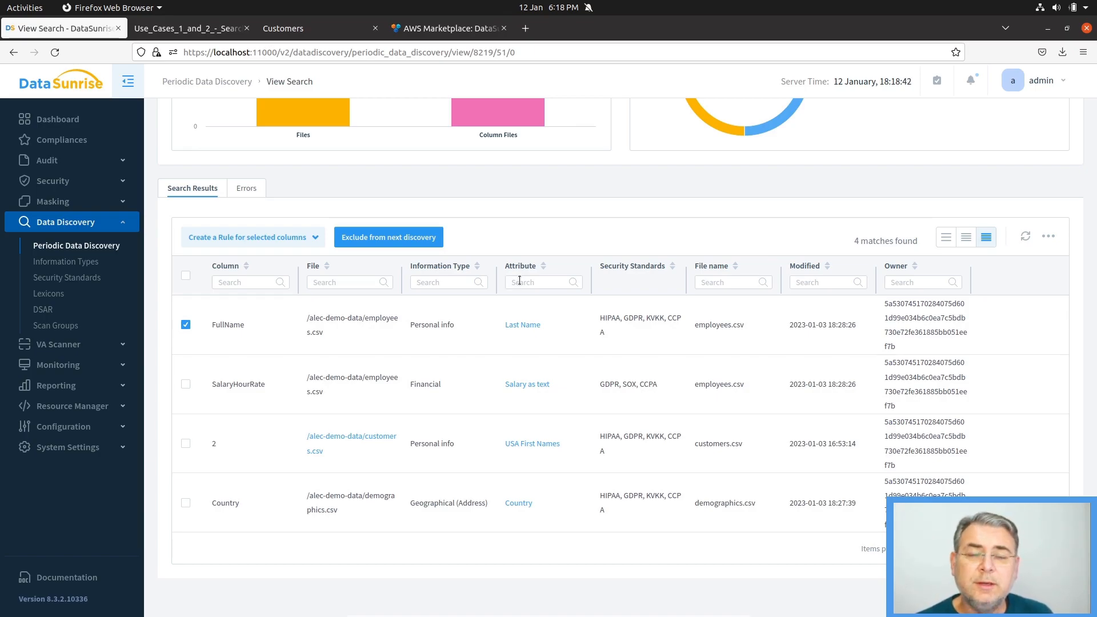
- View the settings of the PostgreSQL sensitive data search task and reopen the Discover S3 demo task
key(alt+Left)
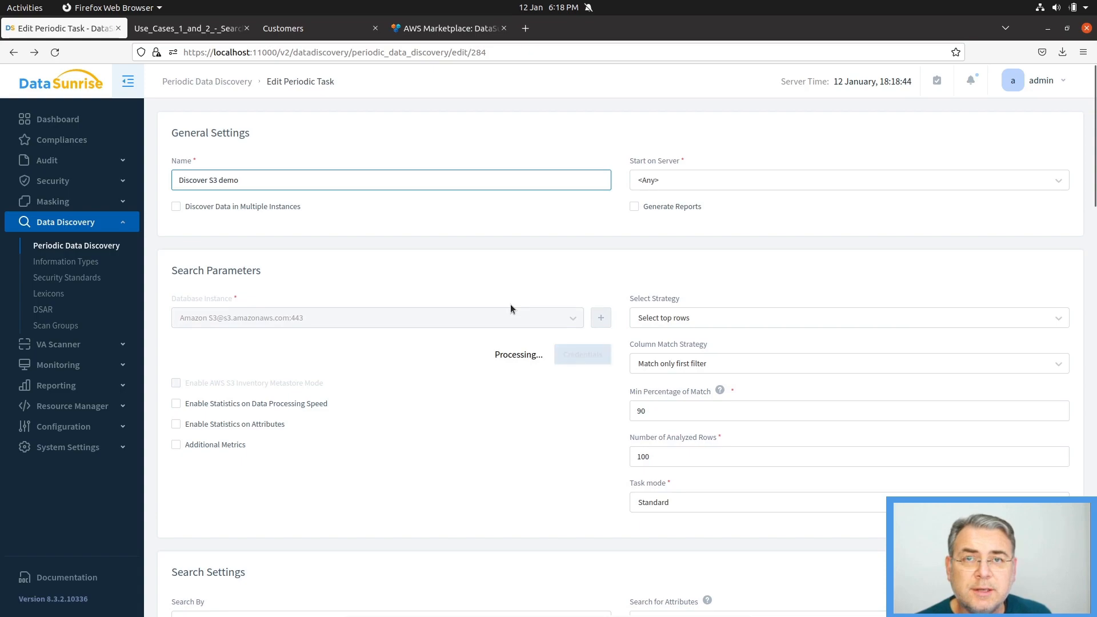
click(92, 247)
click(304, 231)
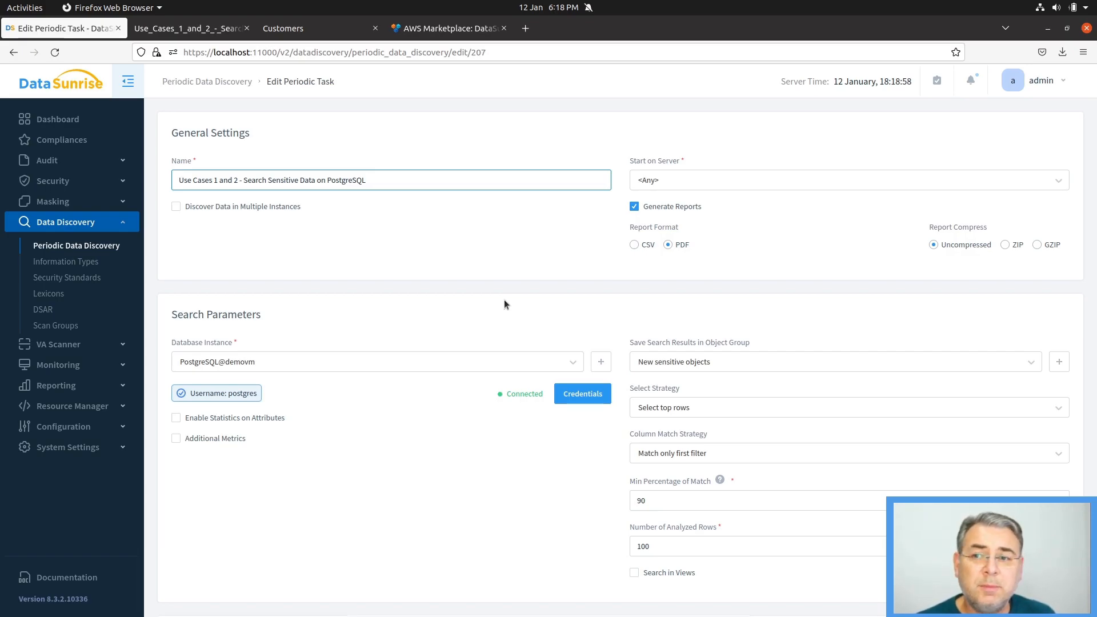
click(54, 247)
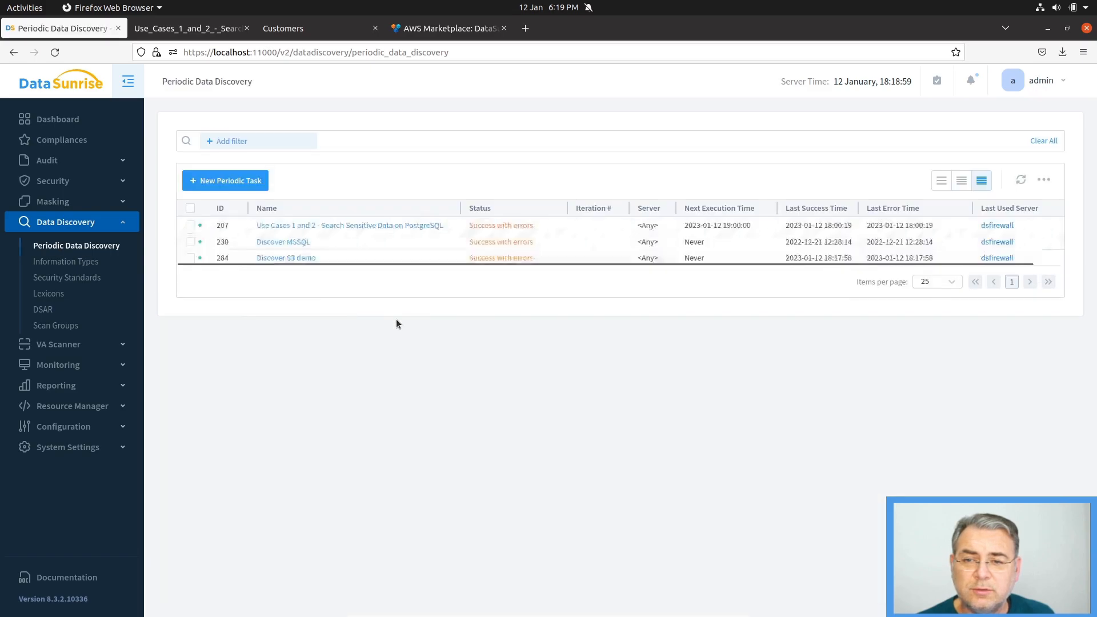
click(268, 258)
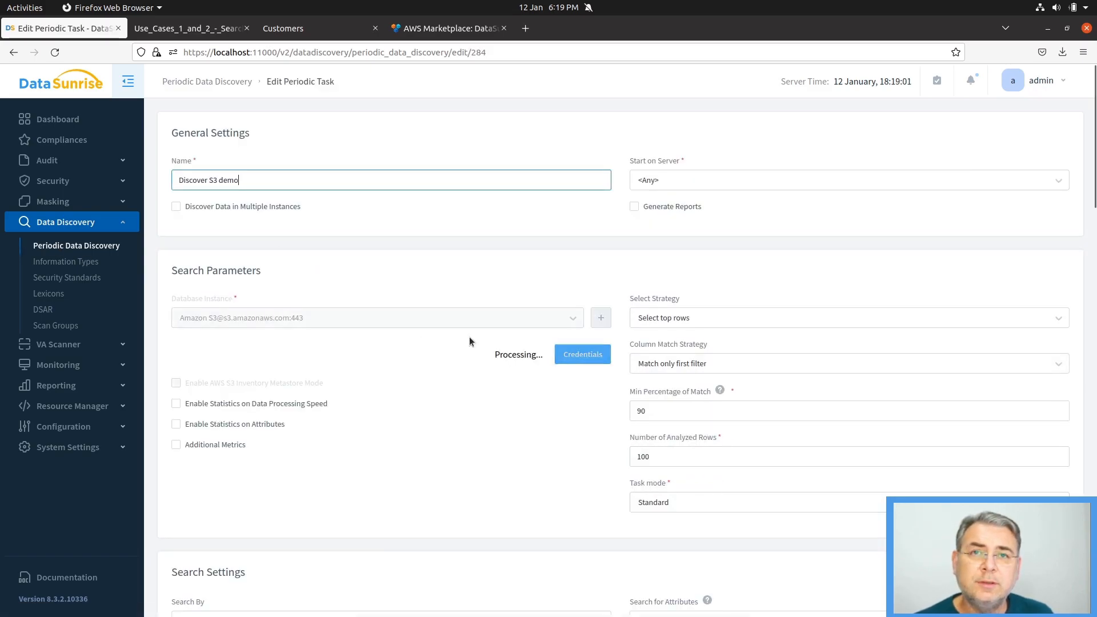